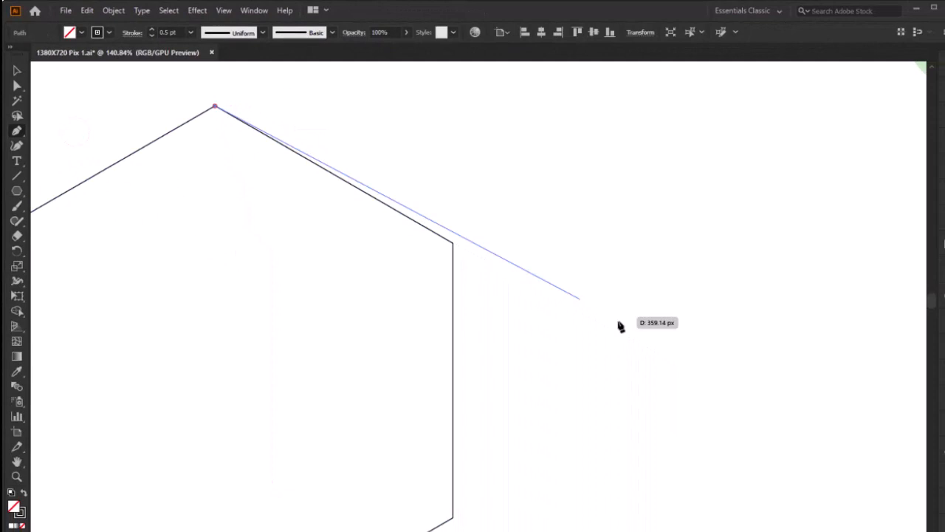
Step: Draw a straight line from the hexagon's top vertex along its upper-right edge, then slide it so it overhangs both ends of the edge
click(896, 499)
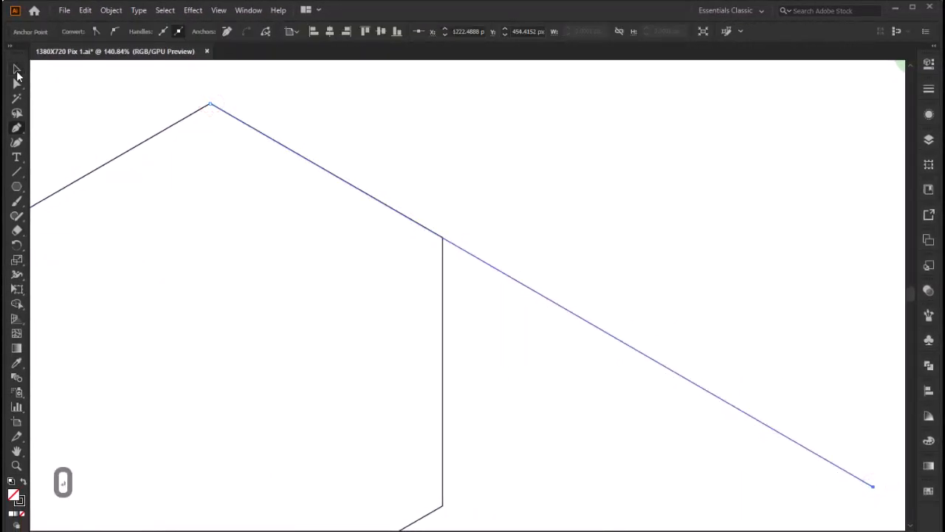
click(17, 72)
key(z)
drag(367, 279, 425, 274)
key(space)
key(z)
key(ctrl+0)
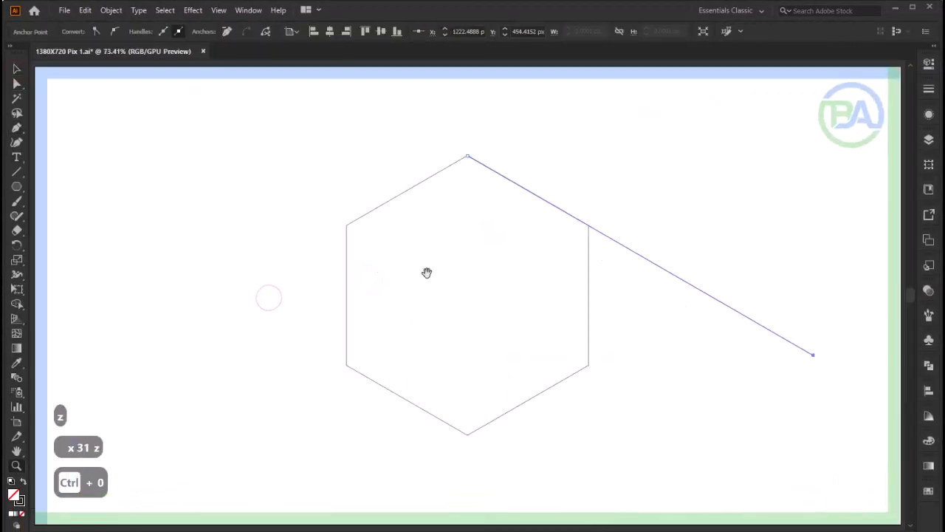
key(v)
drag(646, 260, 557, 207)
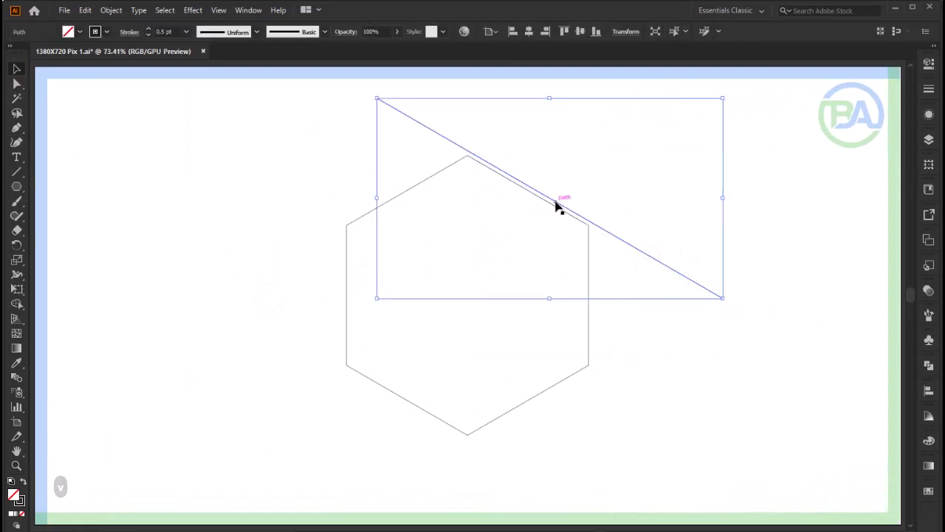
Step: Align the overhanging line exactly with the hexagon's upper-right edge
key(z)
click(531, 186)
drag(508, 180, 505, 191)
drag(547, 166, 191, 178)
click(18, 69)
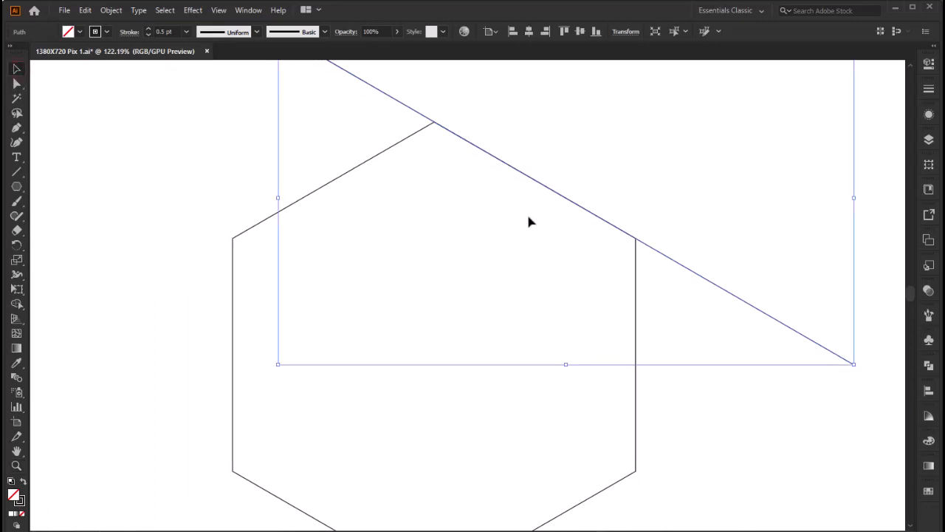
Step: Duplicate the line onto the hexagon's diagonal from the upper-left to the lower-right vertex, with a second close parallel copy just below it
drag(518, 171, 414, 345)
shift+click(501, 200)
key(z)
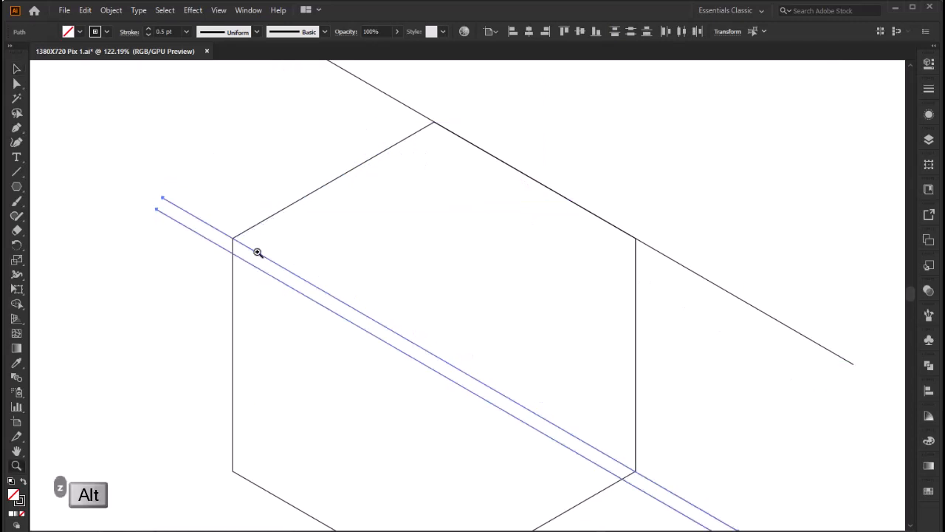
drag(232, 238, 261, 292)
key(space)
drag(526, 320, 489, 295)
key(v)
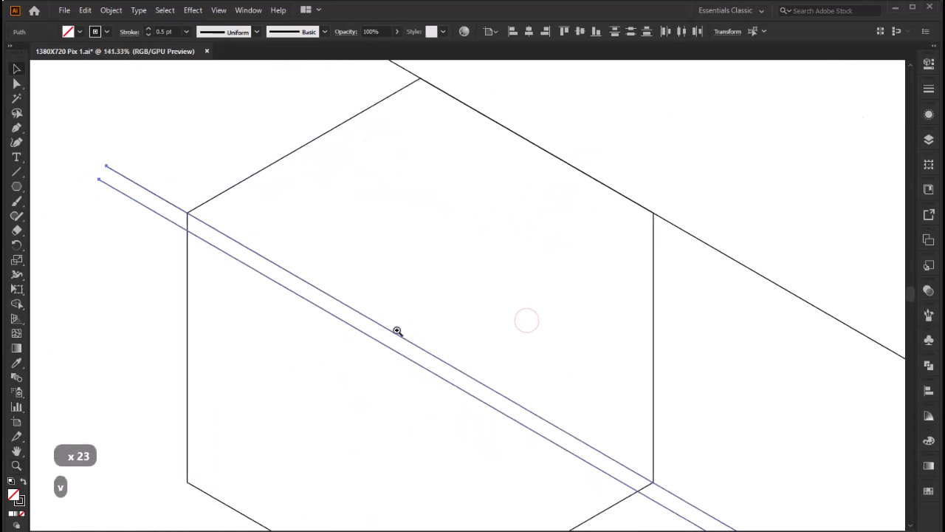
Step: Duplicate the pair of parallel lines to place three more pairs between the diagonal and the hexagon's upper-right edge
drag(395, 332, 468, 222)
drag(468, 222, 434, 276)
key(Down)
key(Down)
key(Down)
key(Down)
key(Down)
key(Down)
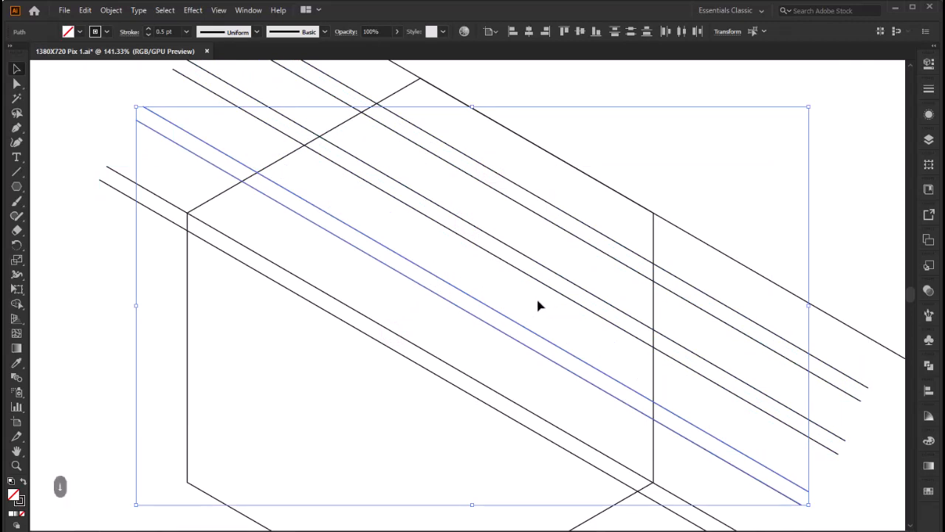
Step: Nudge the copied line pairs to even out the gaps between the diagonal and the upper-right edge
drag(526, 226, 497, 276)
key(Up)
key(Down)
key(Down)
key(Down)
key(Down)
key(Down)
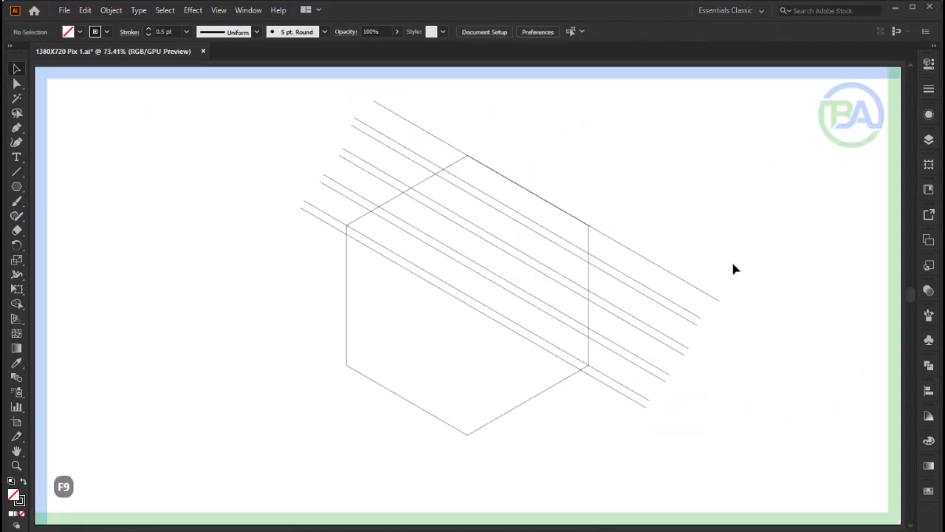
Step: Select all the diagonal lines and make a mirrored copy with Reflect across the vertical axis
drag(734, 251, 622, 459)
drag(661, 484, 661, 482)
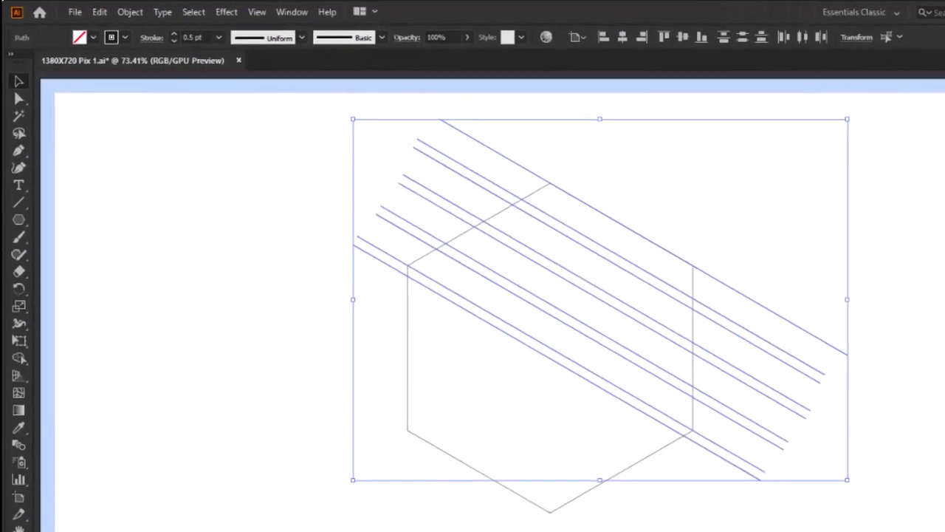
click(17, 259)
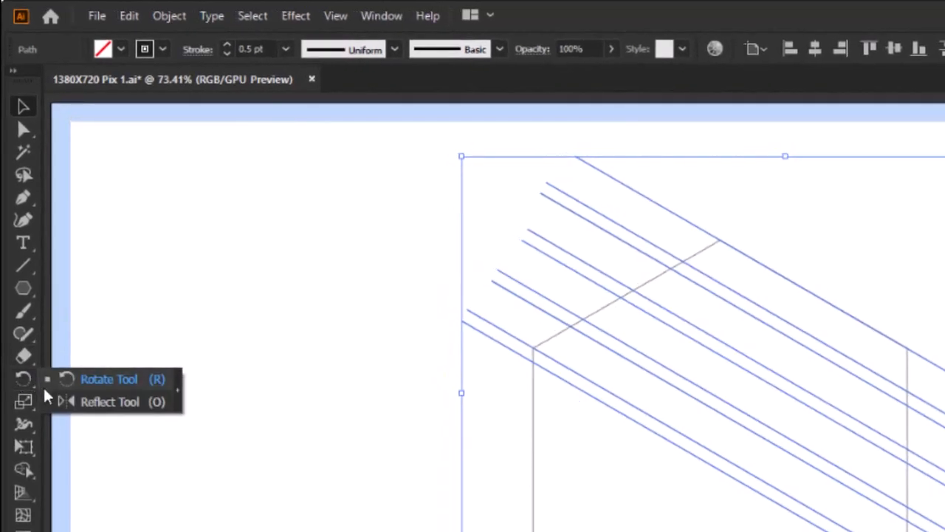
click(112, 408)
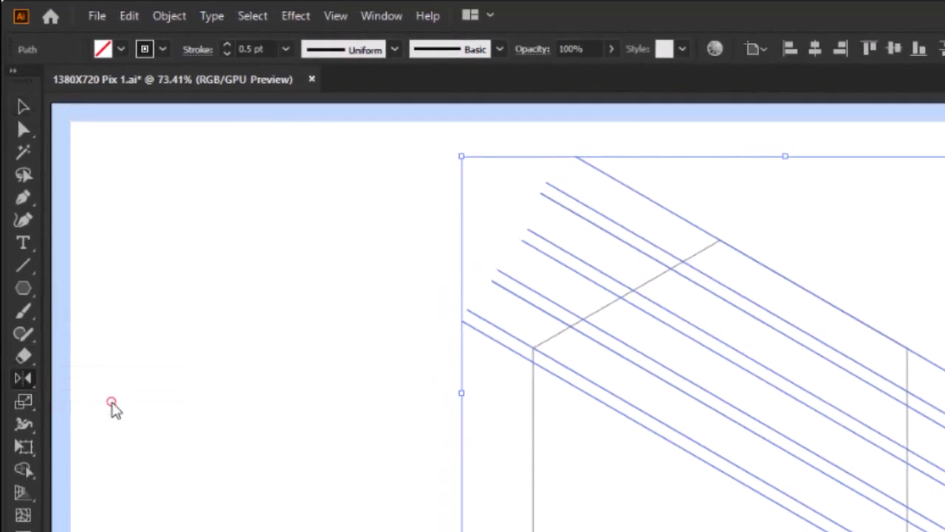
double_click(24, 378)
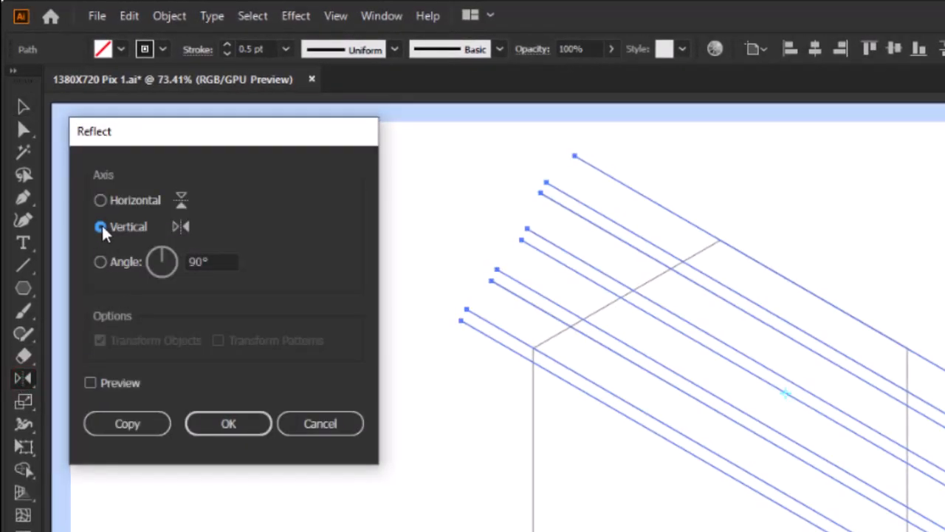
click(108, 425)
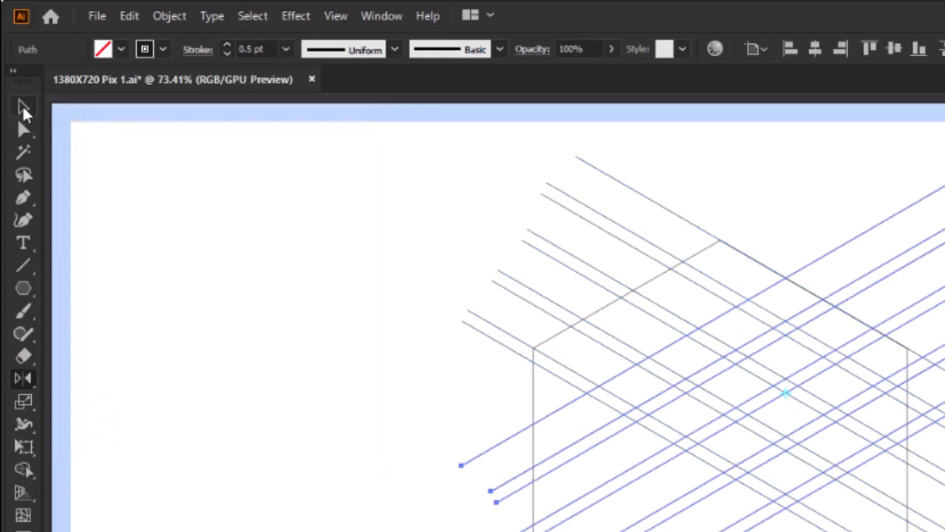
Step: Move the mirrored line set so its outermost line lies on the hexagon's upper-left edge
click(22, 106)
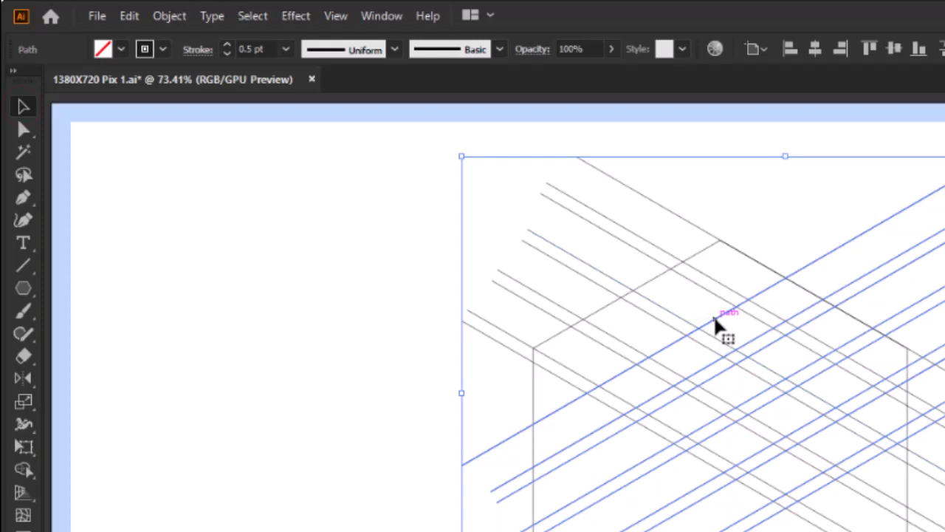
key(z)
drag(671, 302, 672, 302)
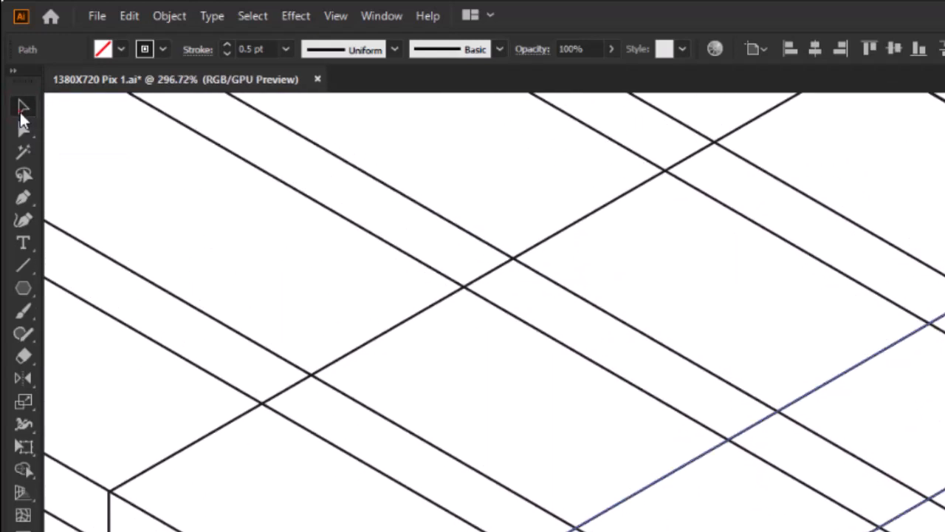
mouse_move(855, 375)
mouse_down()
mouse_move(576, 270)
mouse_move(553, 246)
mouse_up()
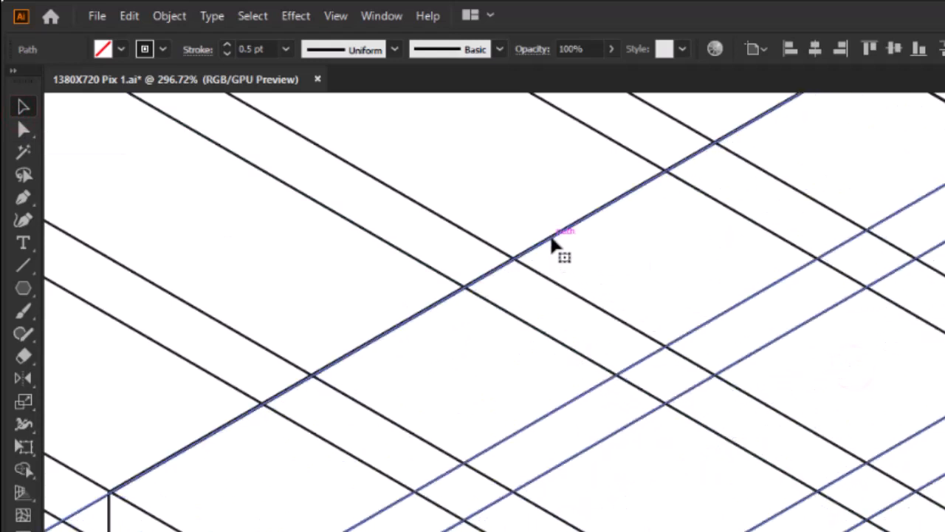
scroll(556, 244, down, 5)
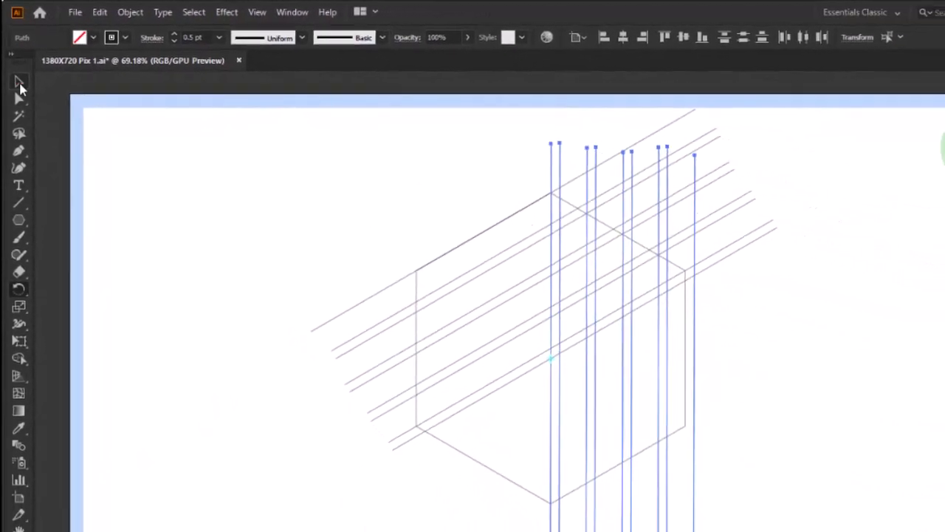
Step: Move the vertical line set so its outermost line lies on the hexagon's right edge
click(19, 84)
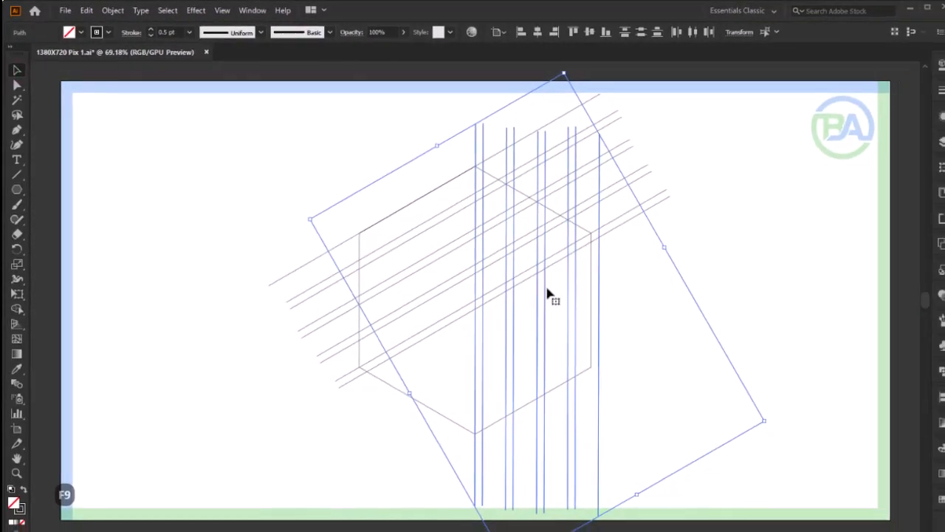
key(z)
drag(672, 311, 865, 404)
drag(730, 340, 805, 374)
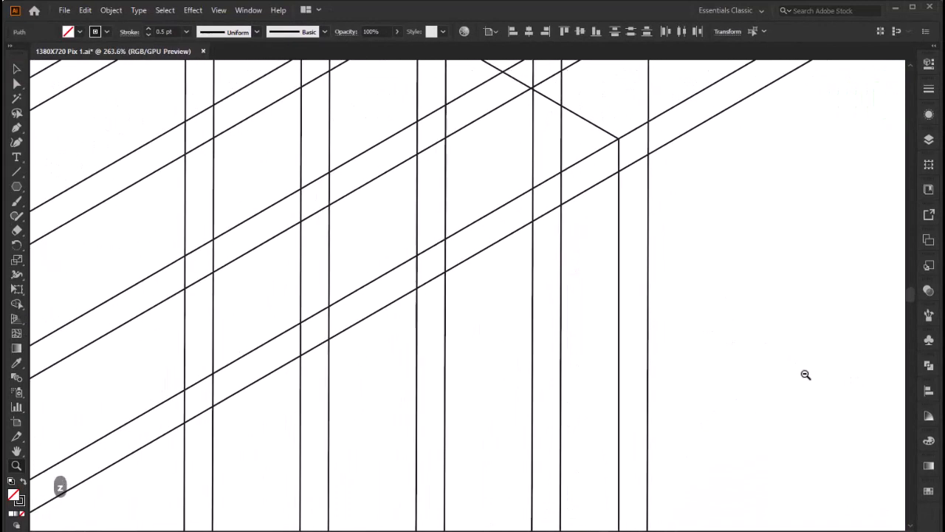
key(space)
drag(703, 388, 663, 303)
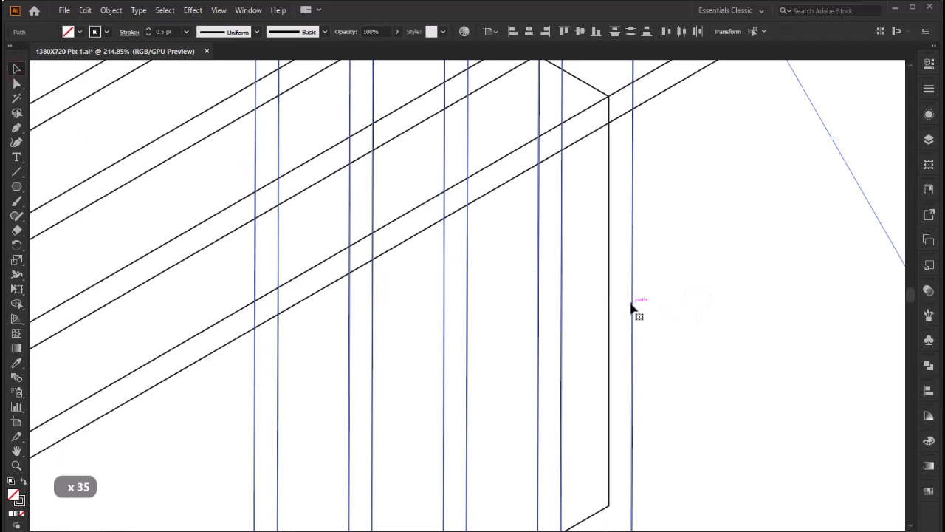
drag(633, 307, 608, 308)
Step: Fine-tune the downward-sloping line set so its outermost line coincides with the hexagon's upper-right edge and meets the other grid lines at their crossings
key(z)
drag(515, 186, 817, 425)
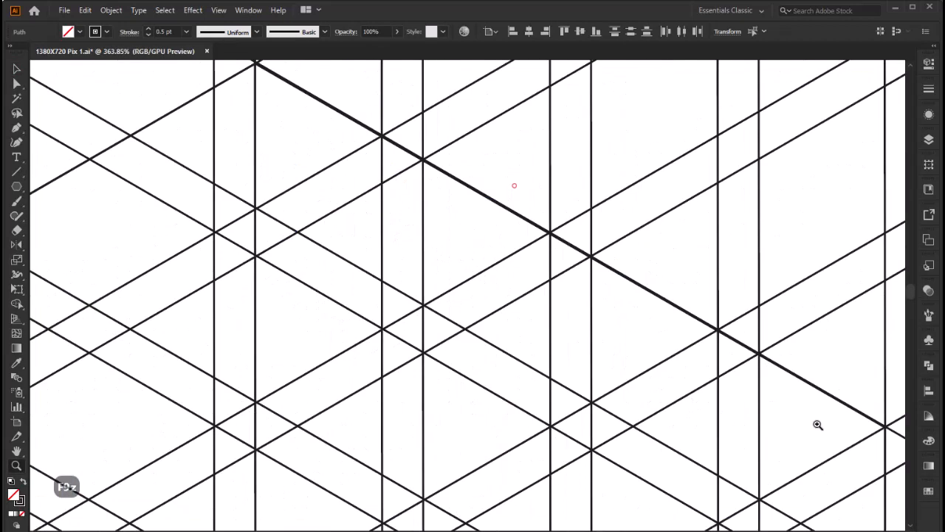
drag(369, 135, 709, 317)
drag(342, 139, 458, 460)
drag(240, 163, 805, 421)
drag(524, 220, 555, 266)
drag(495, 244, 543, 254)
drag(452, 268, 524, 255)
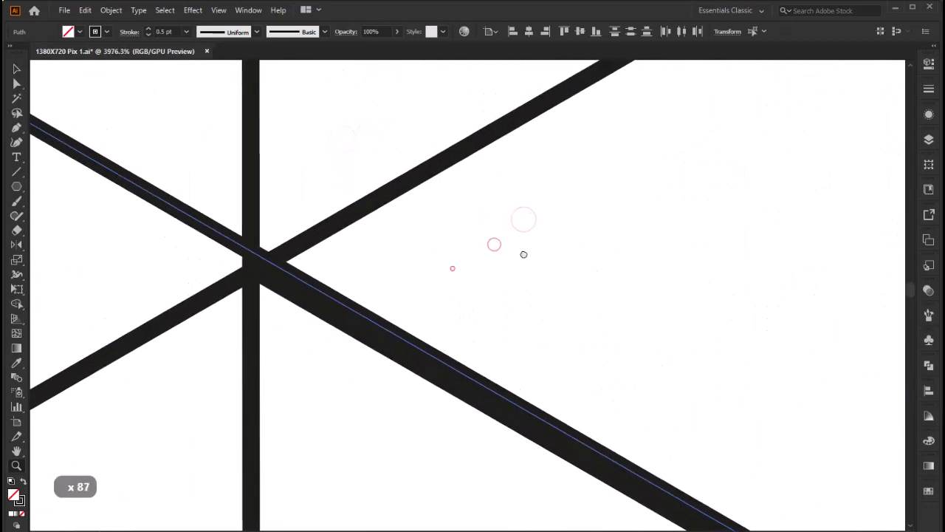
key(v)
mouse_move(370, 320)
mouse_down()
mouse_move(413, 269)
mouse_move(365, 334)
mouse_up()
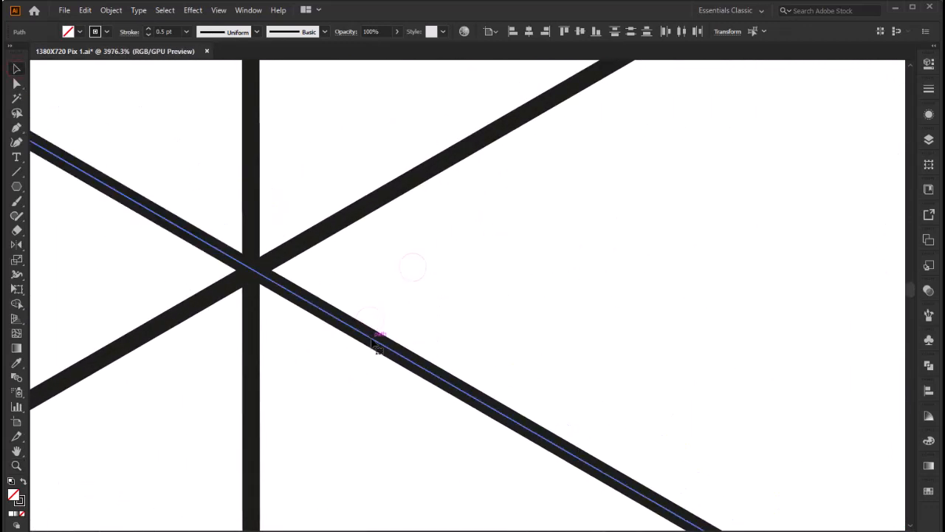
key(ctrl+0)
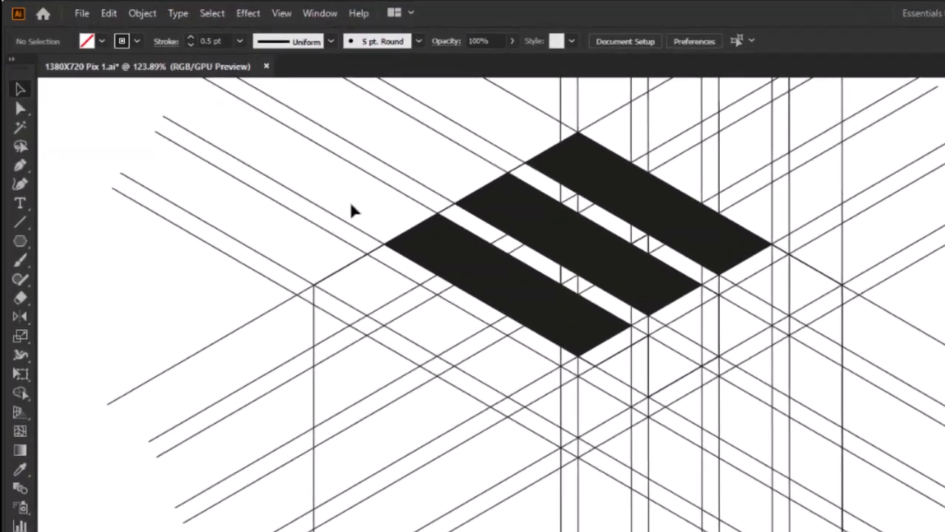
Step: Draw a vertical segment about 58 px long from the grid anchor on the hexagon's upper-left edge down to the lower diagonal line
click(20, 165)
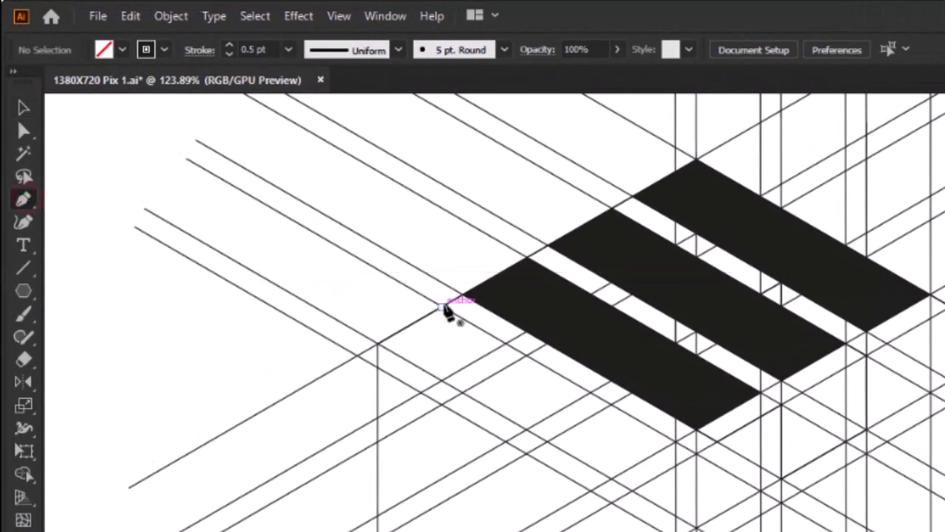
click(441, 306)
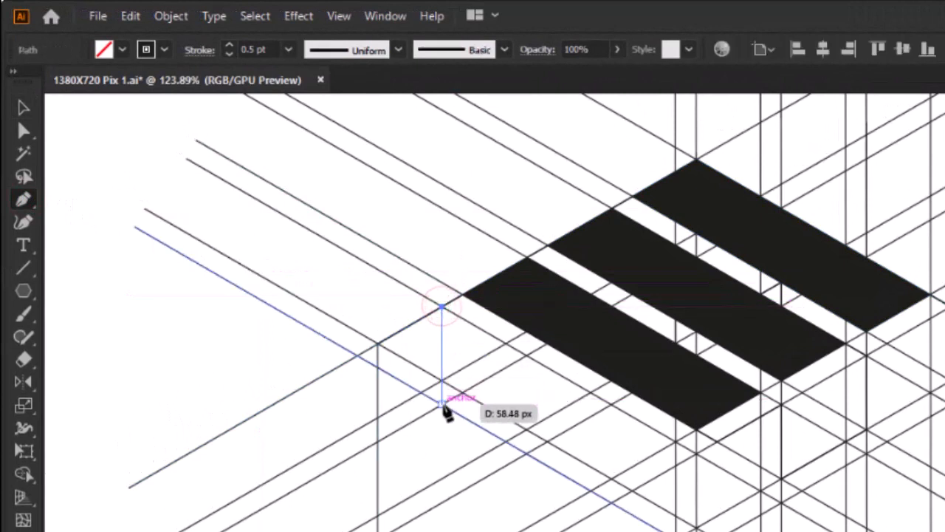
click(441, 403)
Step: Select all the artwork and merge the cells beside the new vertical segment with Shape Builder into a black side panel below the stripes
click(23, 108)
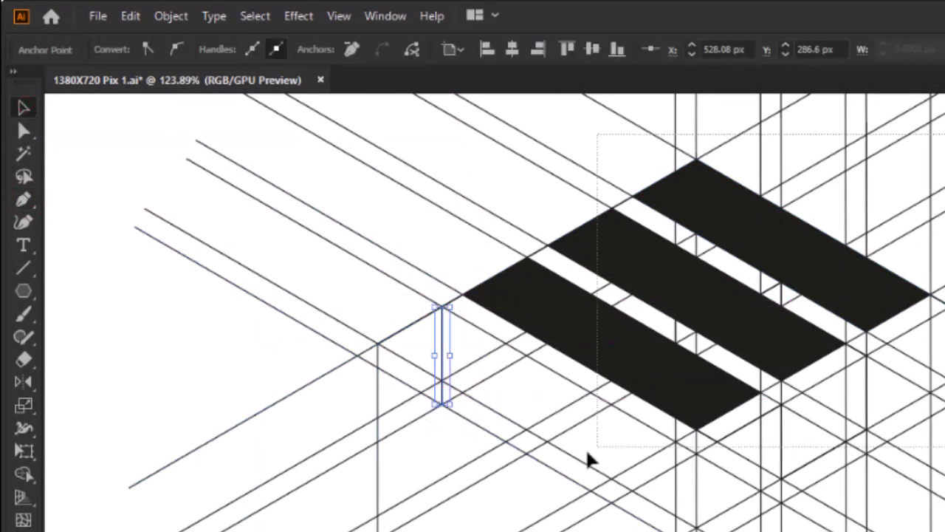
drag(591, 459, 232, 443)
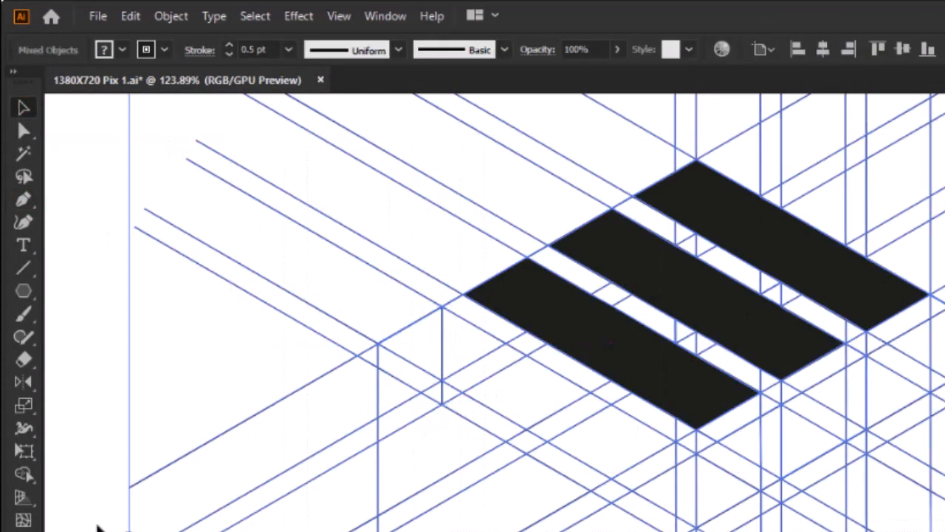
click(23, 475)
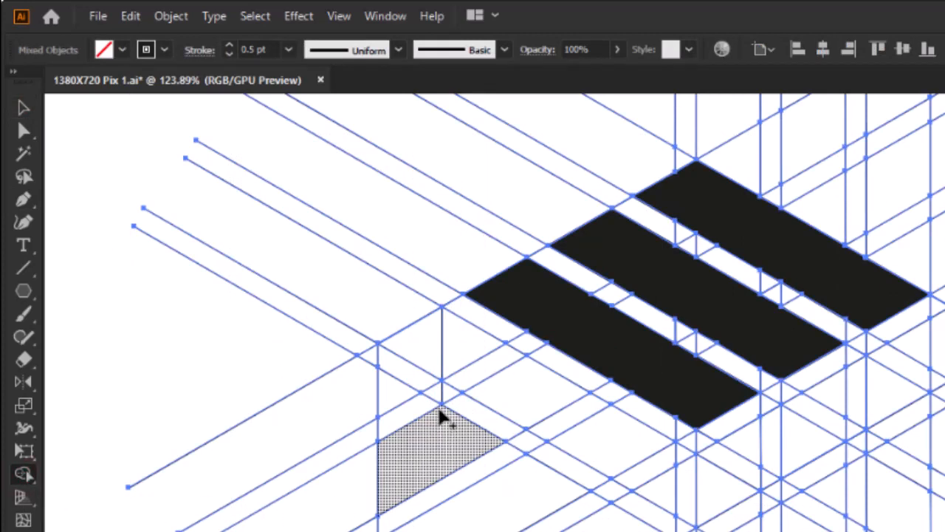
mouse_move(462, 344)
mouse_down()
mouse_move(654, 500)
mouse_move(539, 453)
mouse_move(451, 393)
mouse_up()
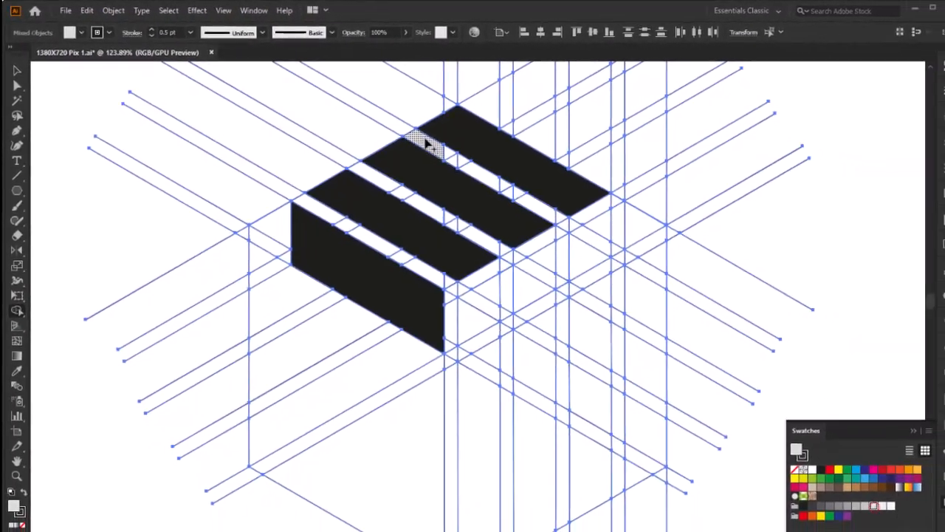
Step: Merge the cells in the three diagonal gaps between the black stripes and side panel into light grey strips with Shape Builder
drag(427, 144, 486, 179)
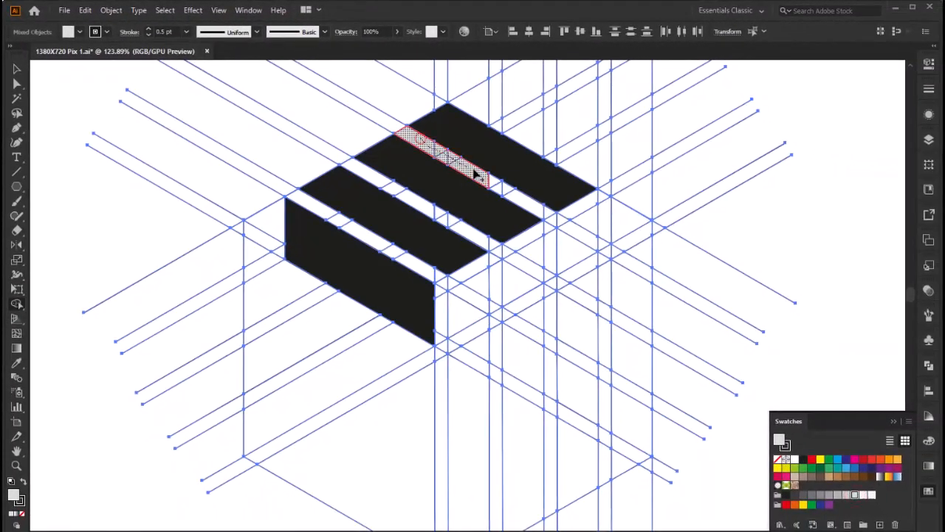
drag(545, 214, 547, 216)
drag(384, 184, 501, 247)
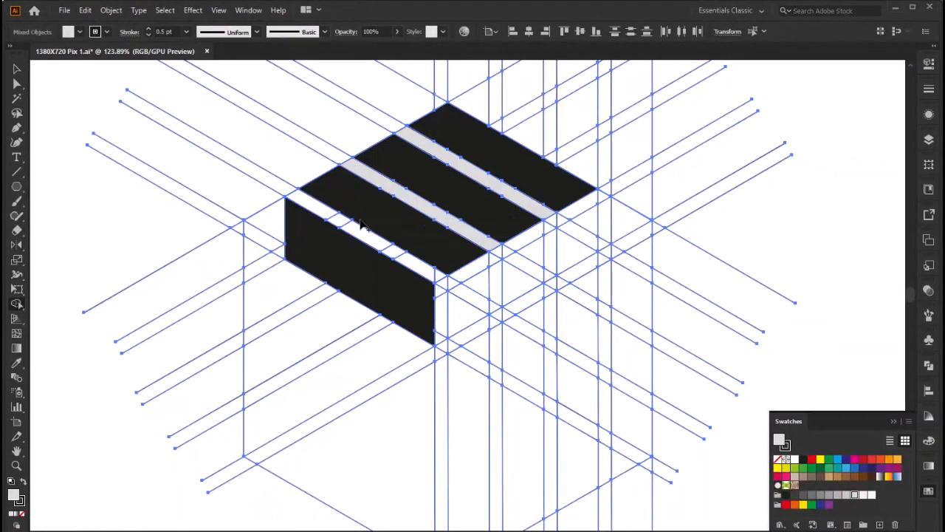
drag(303, 203, 397, 256)
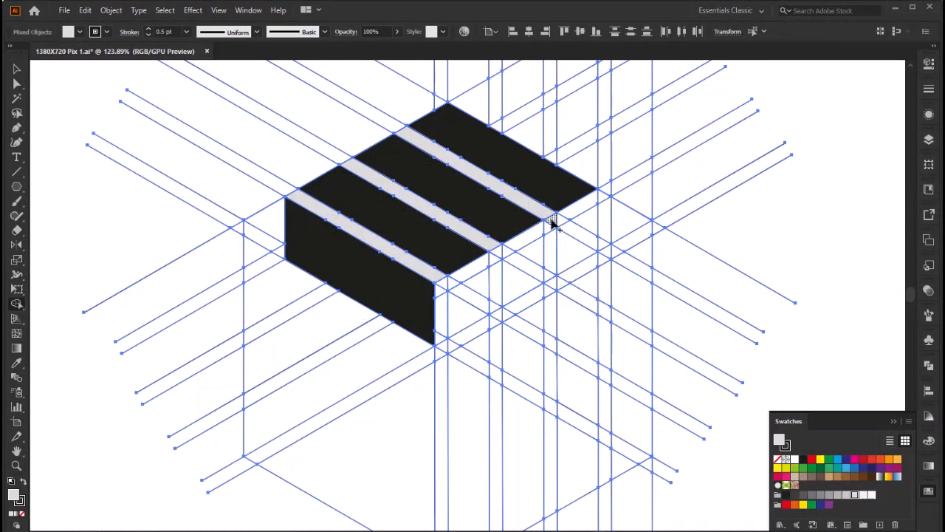
Step: Merge the cells below the end of each grey diagonal strip into three short vertical light grey strips
drag(554, 219, 550, 274)
drag(495, 249, 496, 307)
drag(442, 282, 441, 298)
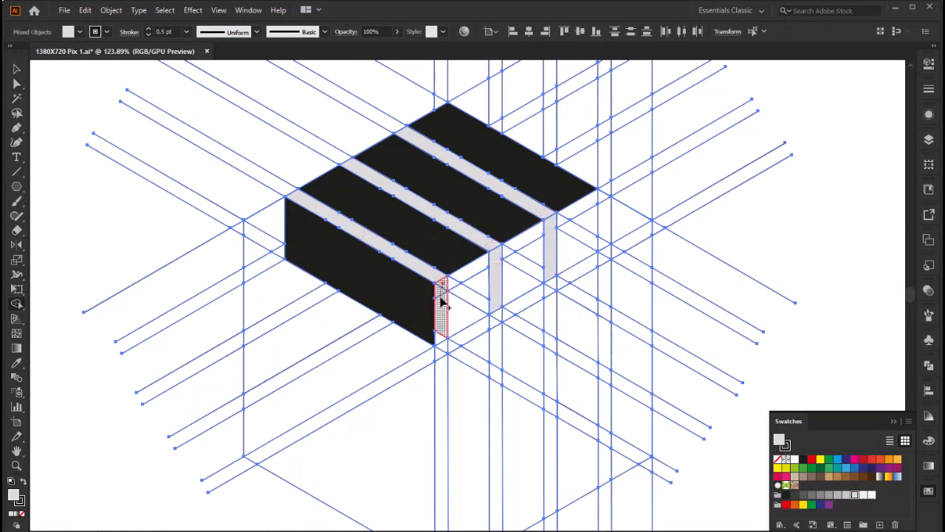
drag(441, 339, 442, 341)
Step: Merge the cells to the right of each vertical light grey strip into three black front faces with Shape Builder
click(803, 459)
click(477, 274)
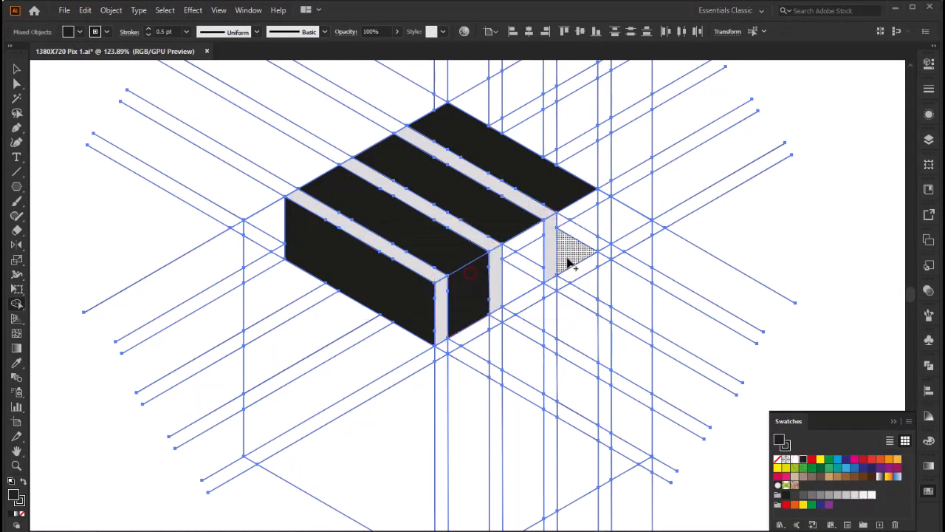
click(530, 252)
click(566, 226)
key(F9)
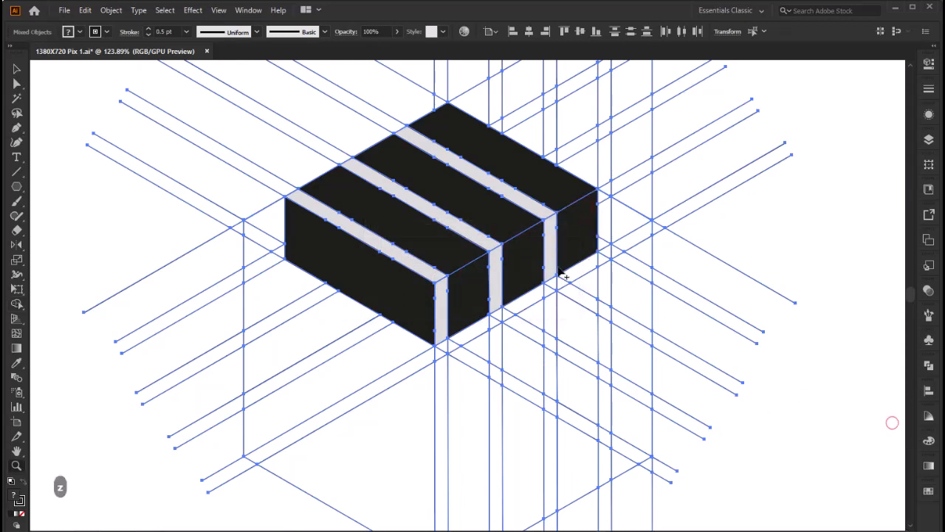
Step: Select all the black faces and light grey strips of the striped block and cut them out of the grid
key(ctrl+0)
key(z)
click(264, 219)
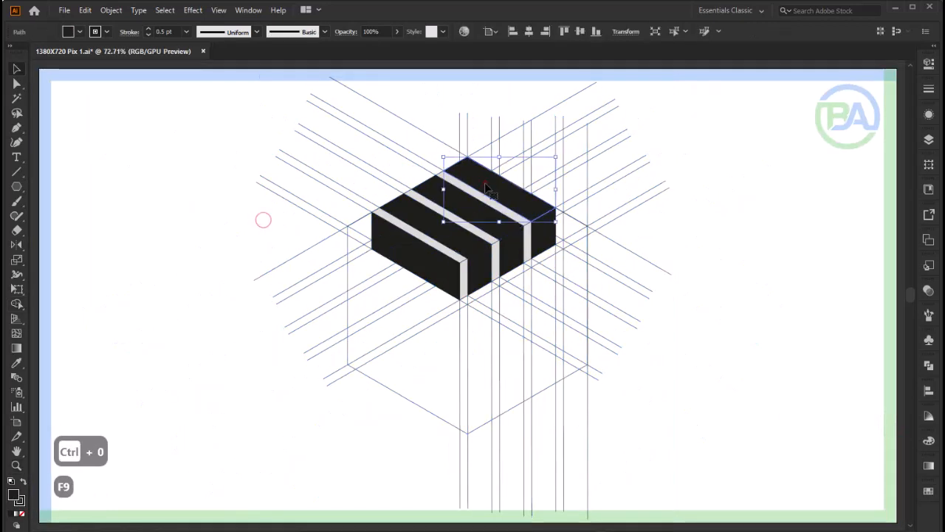
click(447, 225)
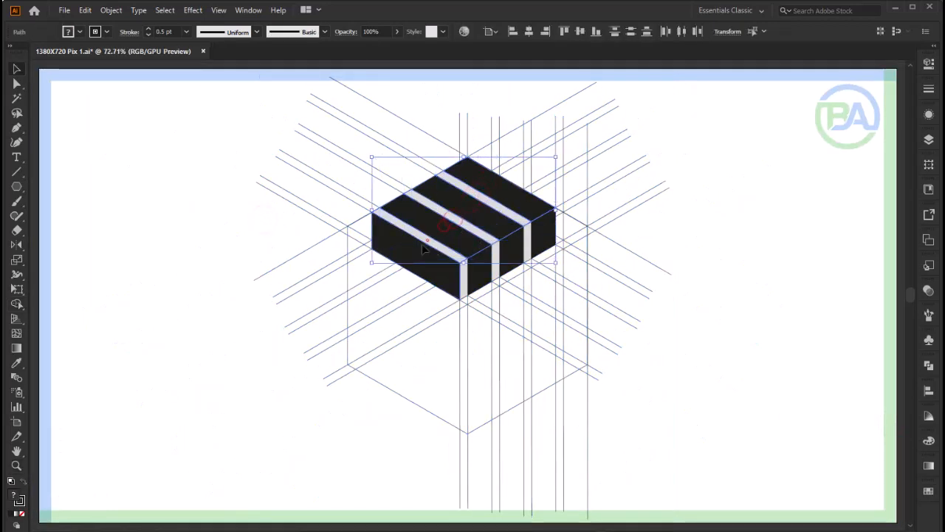
shift+click(464, 286)
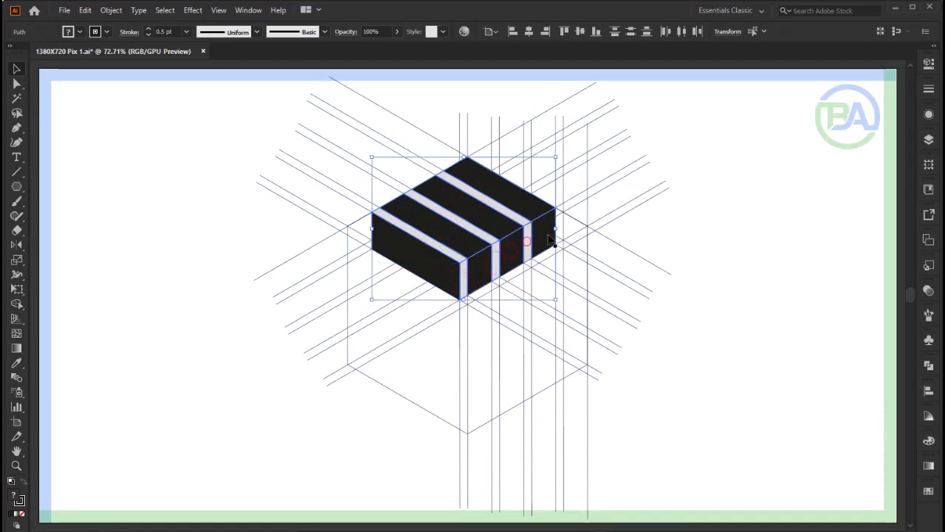
key(F9)
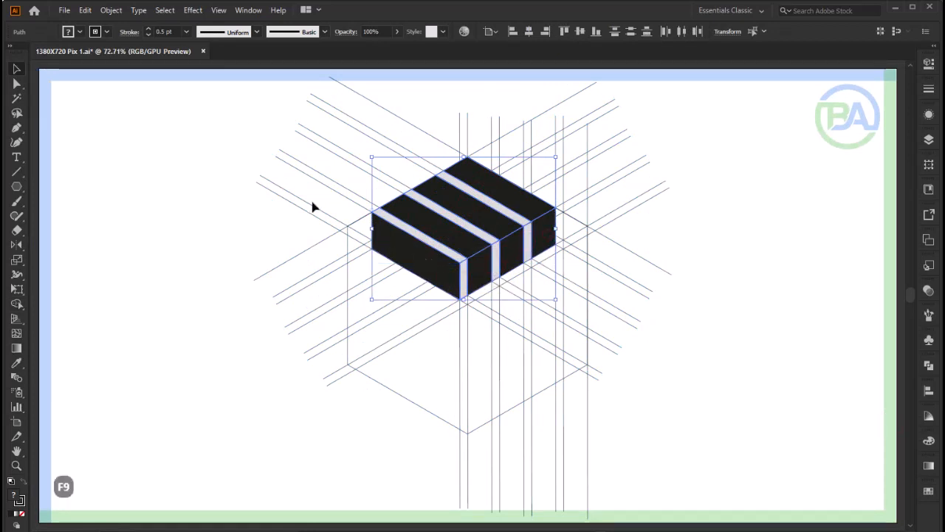
click(85, 10)
click(104, 62)
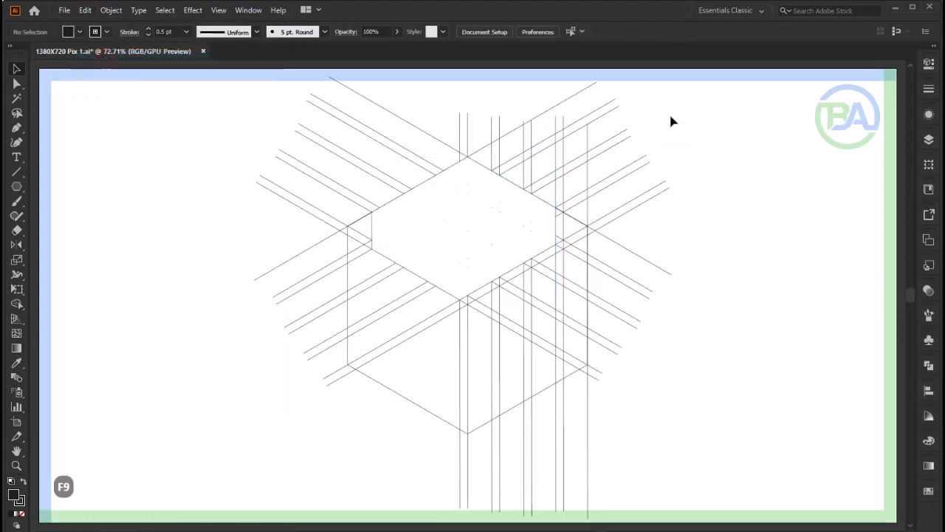
Step: Delete all the remaining grid lines and the hexagon, and paste the cut block back in place
drag(277, 418, 207, 437)
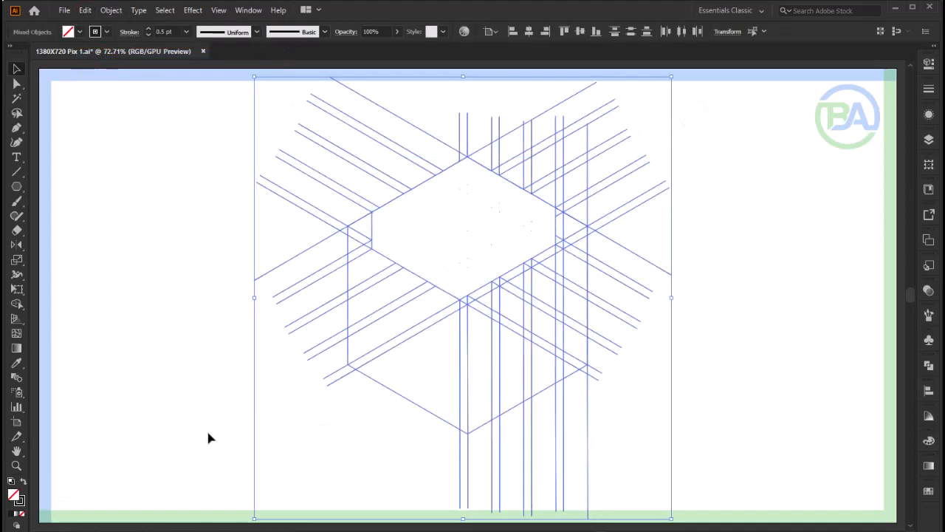
key(Delete)
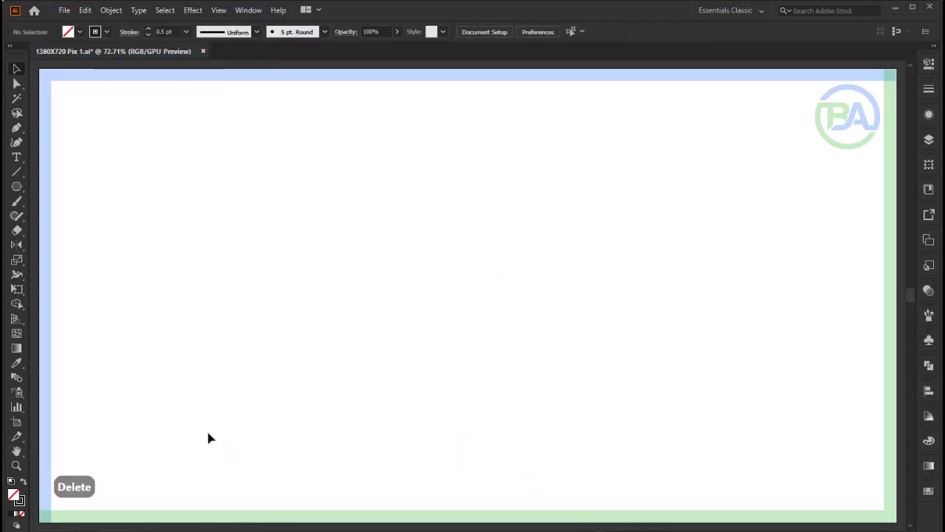
click(85, 9)
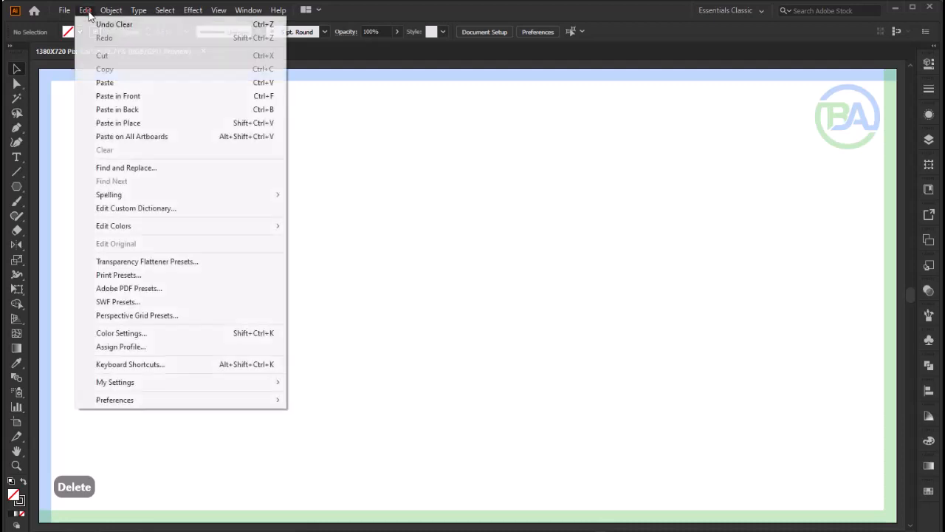
click(108, 122)
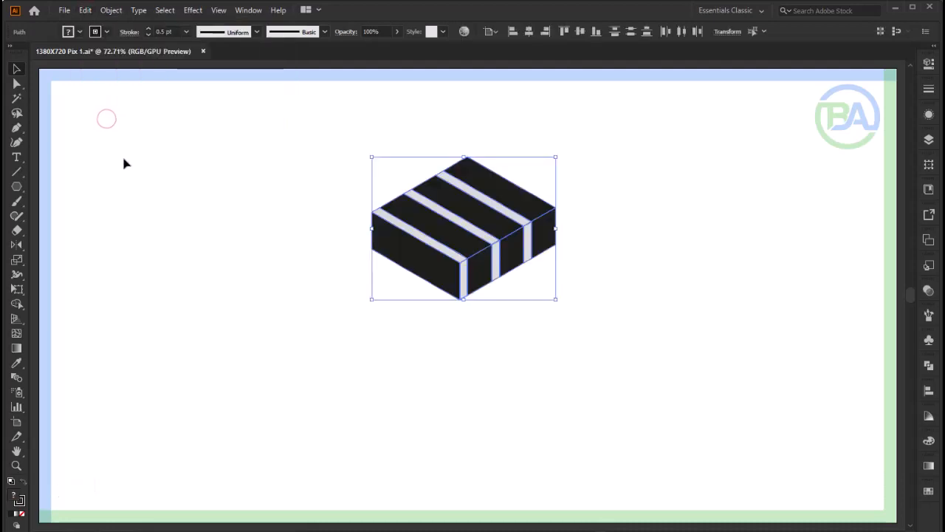
Step: Remove the stroke from the block and stack the Color, Gradient and Swatches panels as one floating group
click(23, 514)
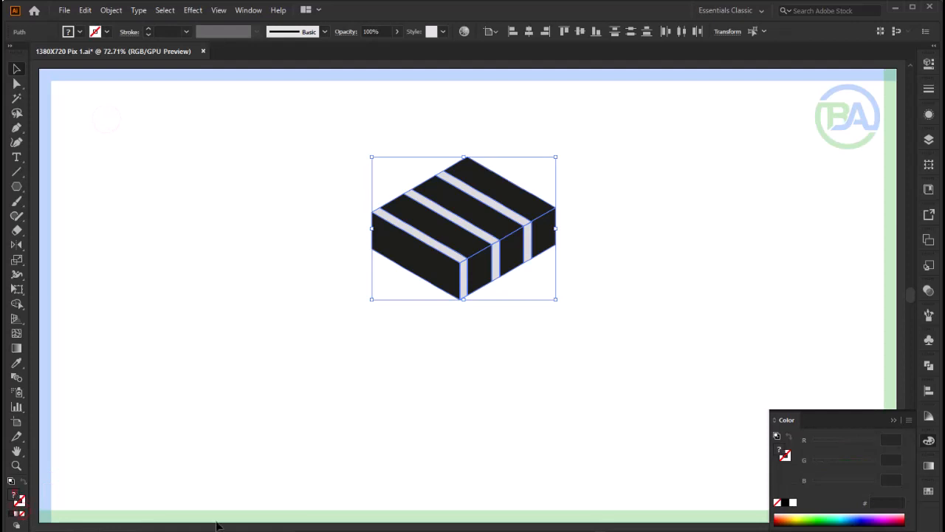
drag(849, 417, 829, 77)
click(929, 442)
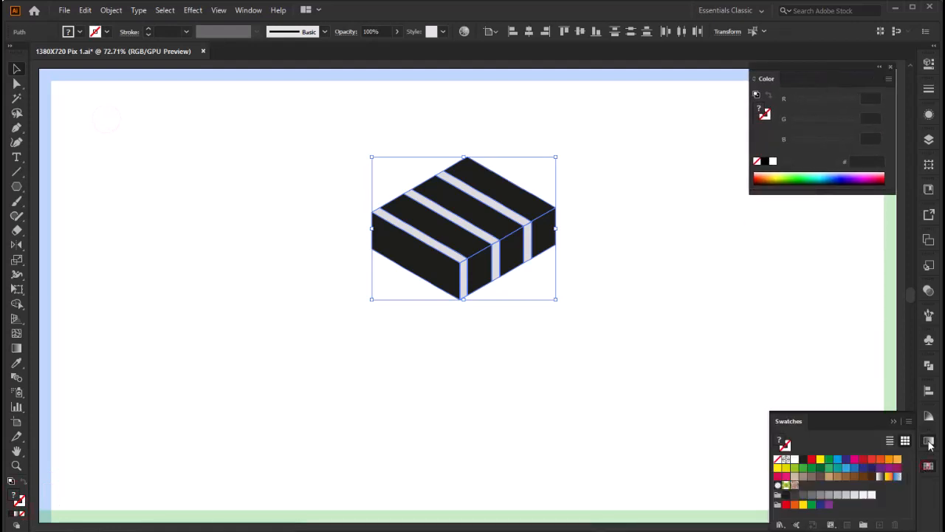
click(928, 442)
drag(845, 386, 825, 193)
click(929, 441)
drag(853, 419, 834, 345)
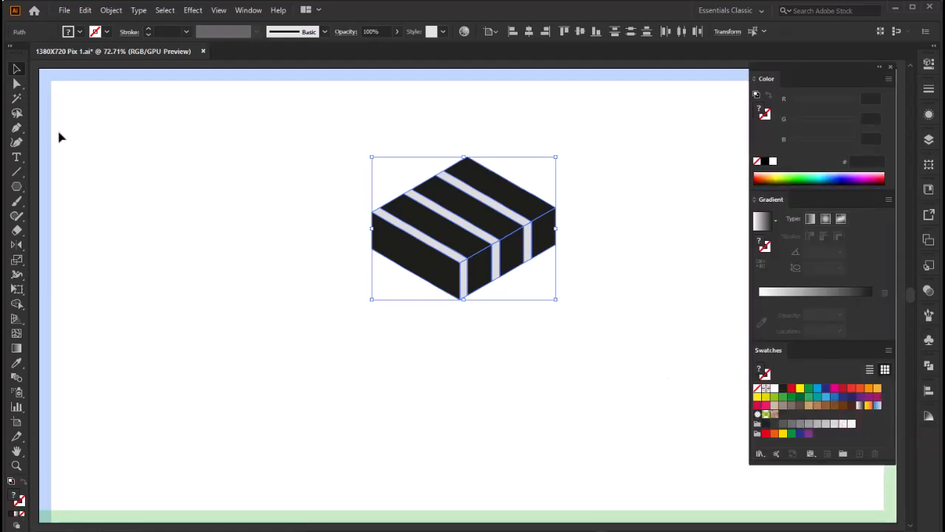
Step: Apply a linear gradient from 50% grey to black to the three black top stripes and large side panel, with its midpoint at about 28%
click(161, 231)
key(F9)
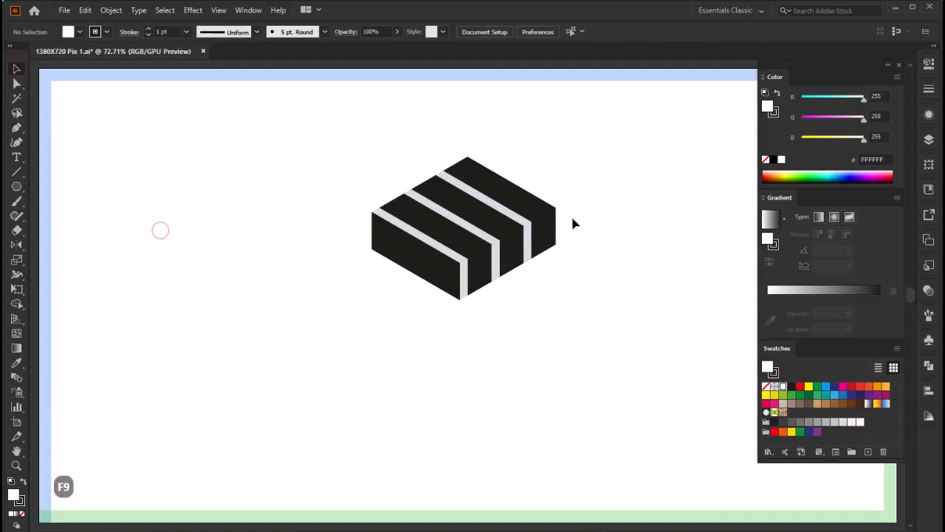
click(517, 197)
shift+click(477, 213)
shift+click(440, 227)
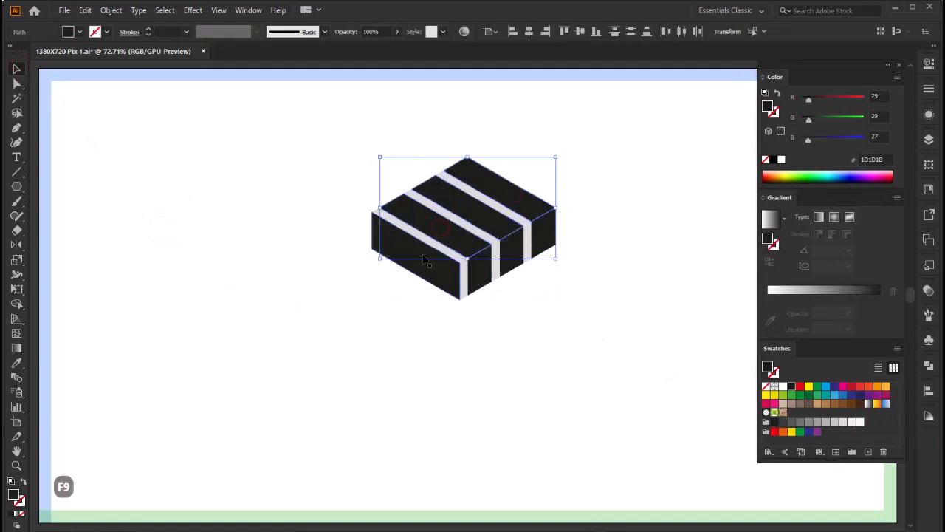
shift+click(423, 256)
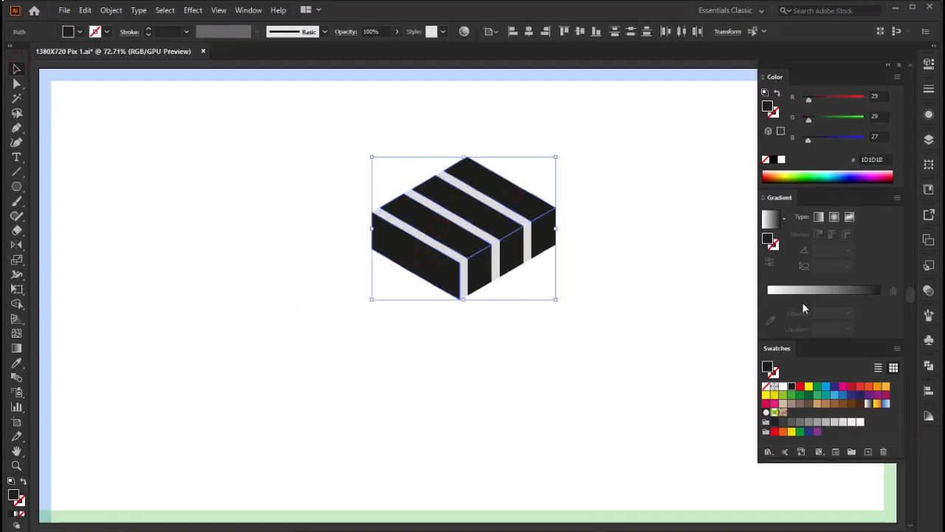
click(823, 292)
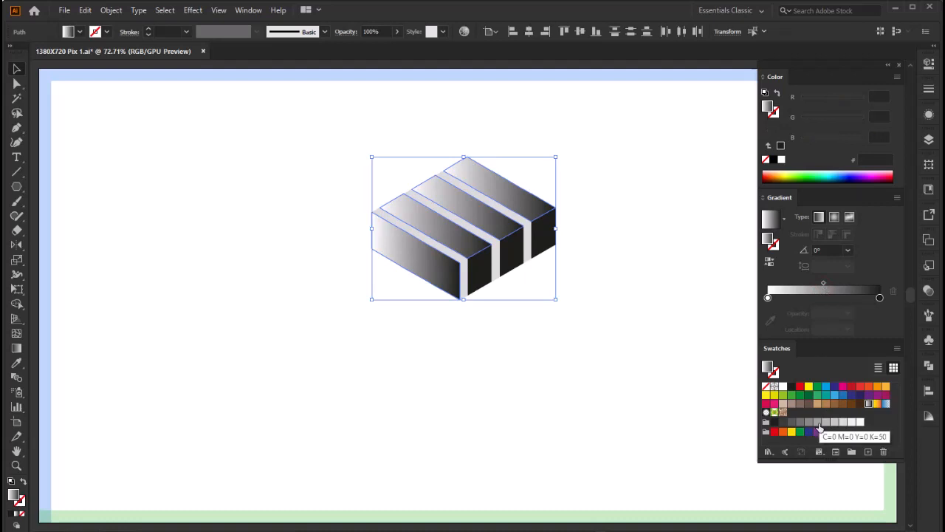
drag(817, 427, 768, 298)
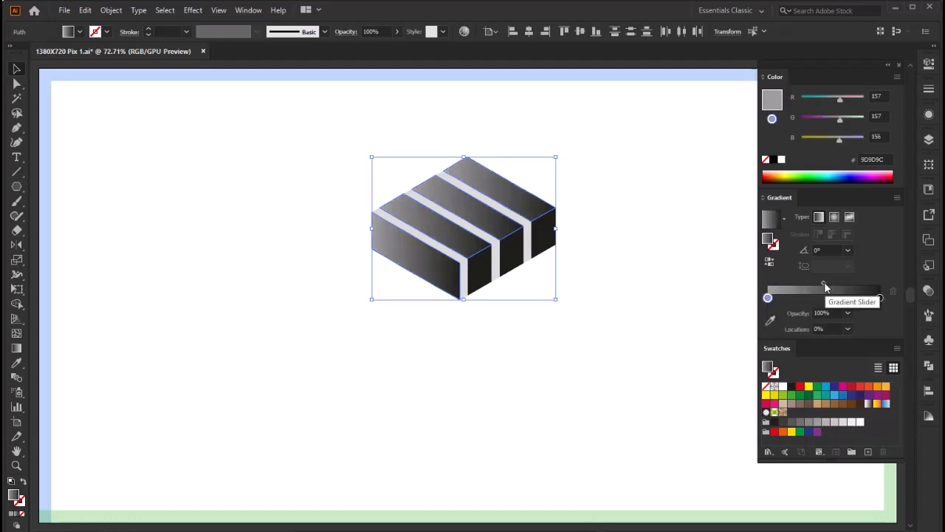
drag(825, 283, 800, 286)
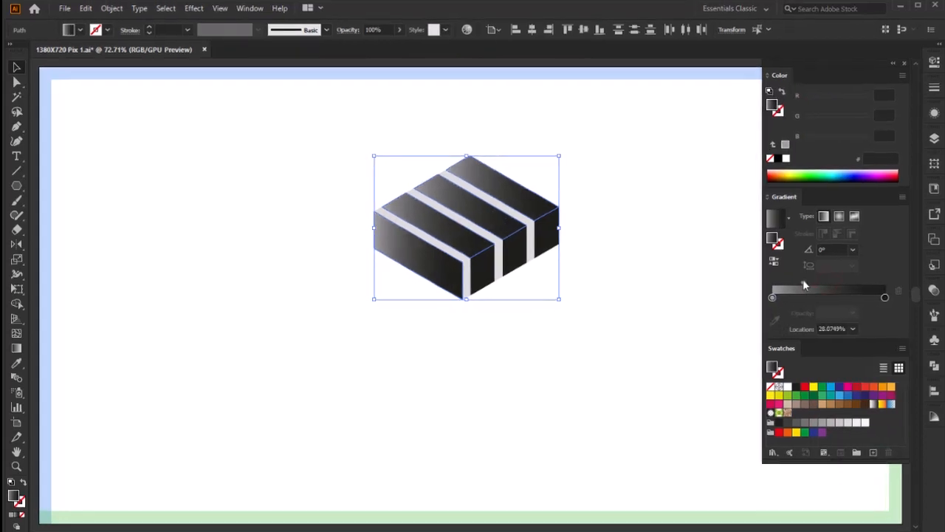
Step: Redirect the gradients on the four selected faces to about 118.7° with the Gradient tool, placing grey at their lower ends
click(25, 356)
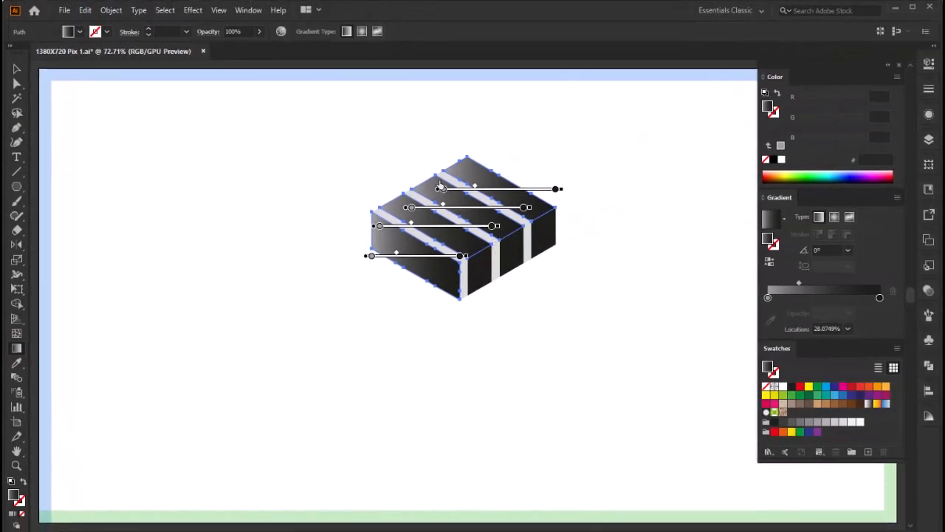
mouse_move(441, 185)
mouse_down()
mouse_move(465, 213)
mouse_move(475, 211)
mouse_up()
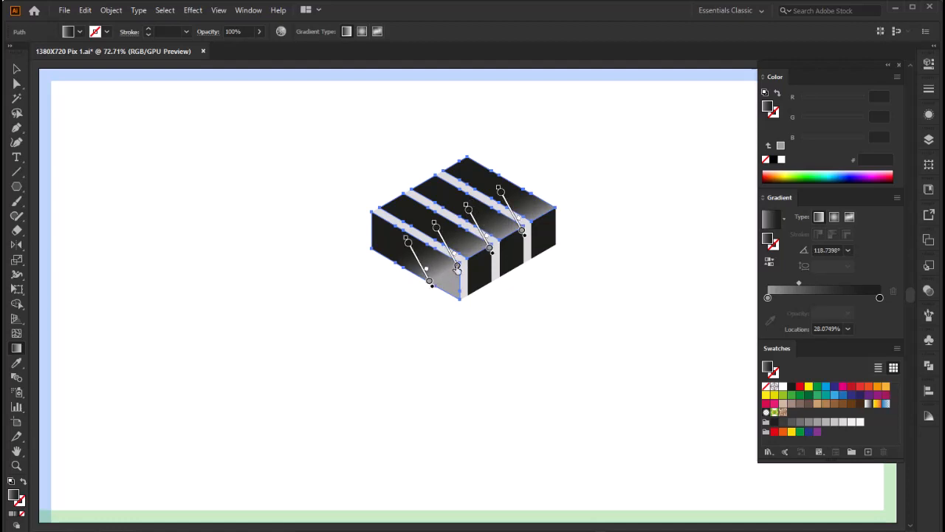
click(16, 70)
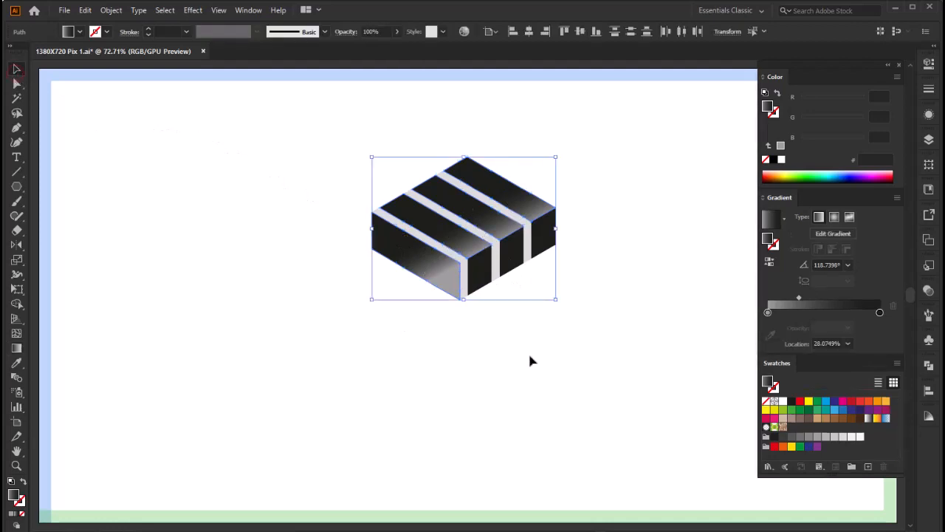
Step: Select the three small black front faces and copy the top stripe's gradient onto them with the Eyedropper
click(488, 275)
shift+click(516, 259)
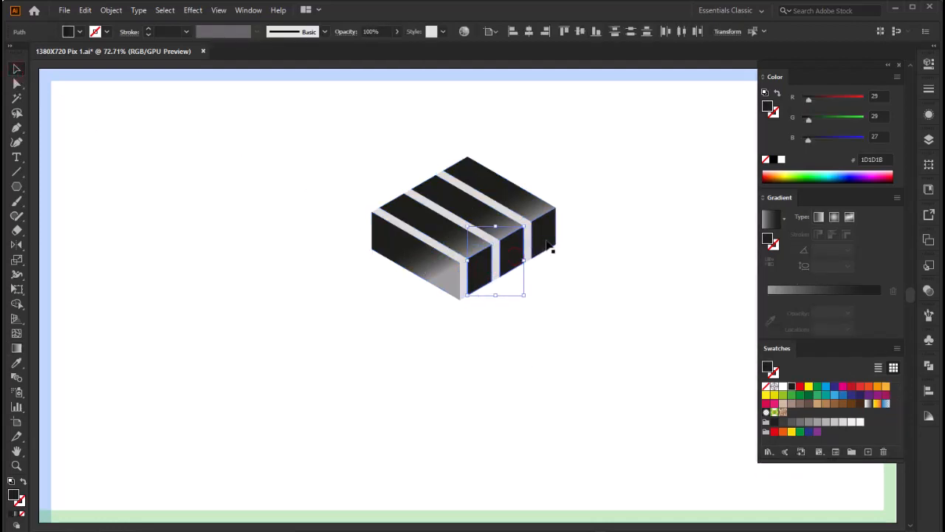
click(21, 350)
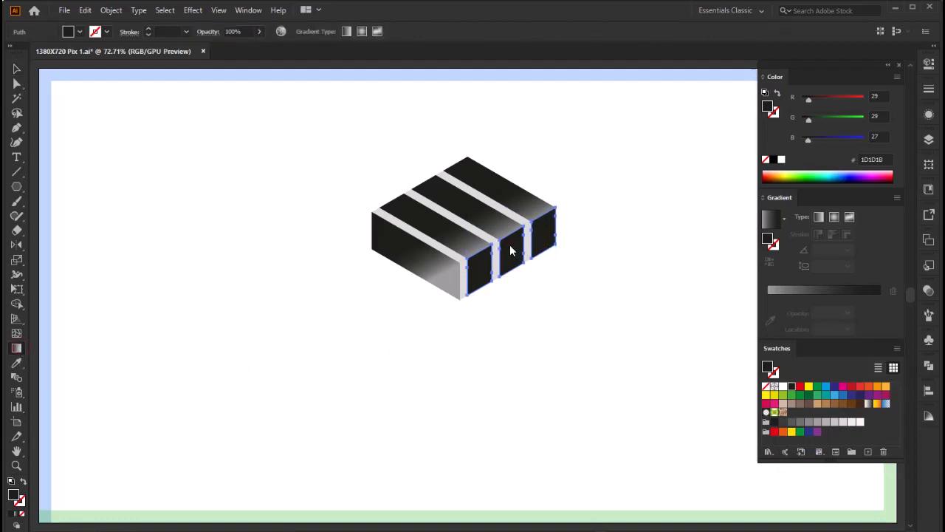
key(F9)
click(18, 366)
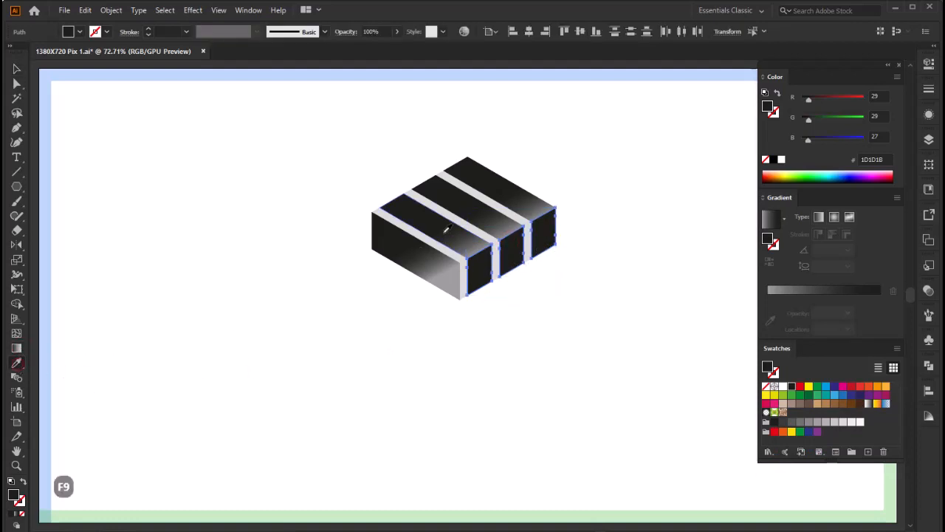
click(452, 235)
Step: Redirect the gradients across the three small front faces steeply downward, dark at the top and lighter at the bottom
click(17, 349)
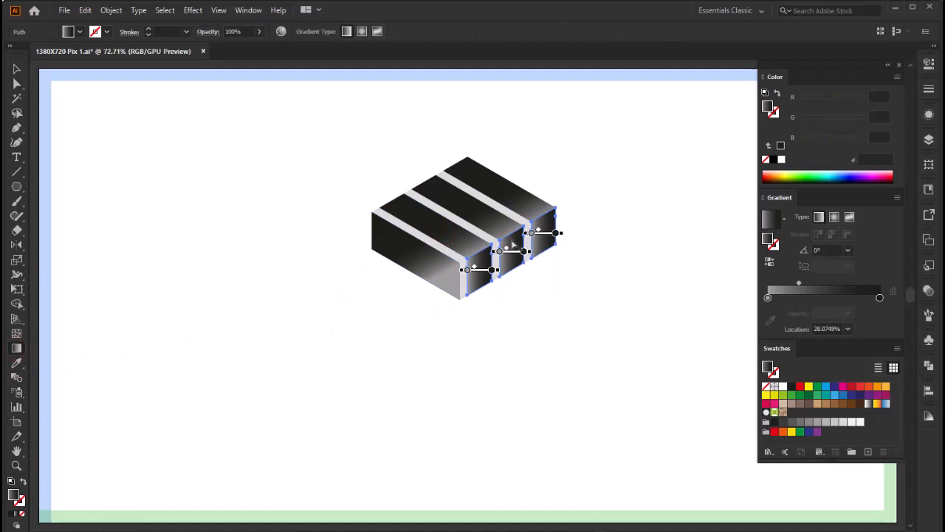
drag(505, 236, 522, 274)
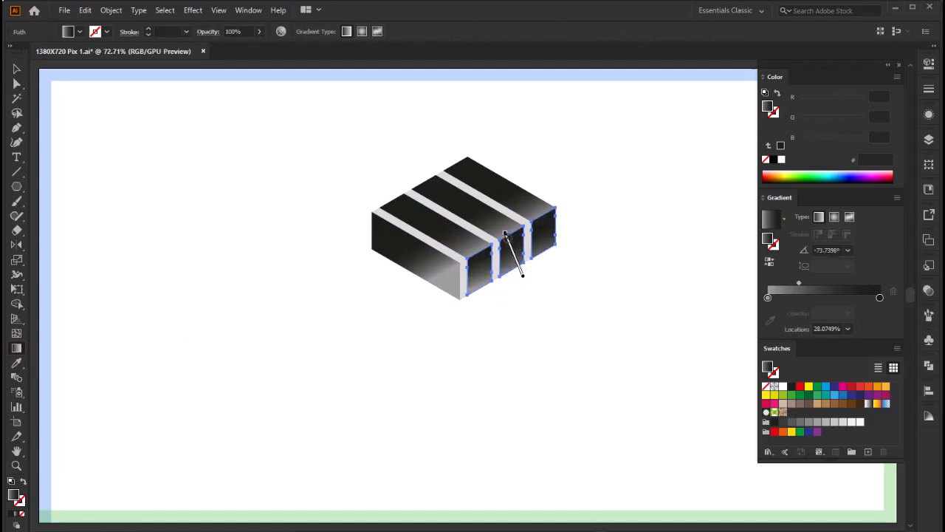
drag(506, 234, 504, 232)
Step: Redirect the large side panel's gradient to about 172°, with its grey end at the panel's front vertical edge
drag(407, 240, 430, 281)
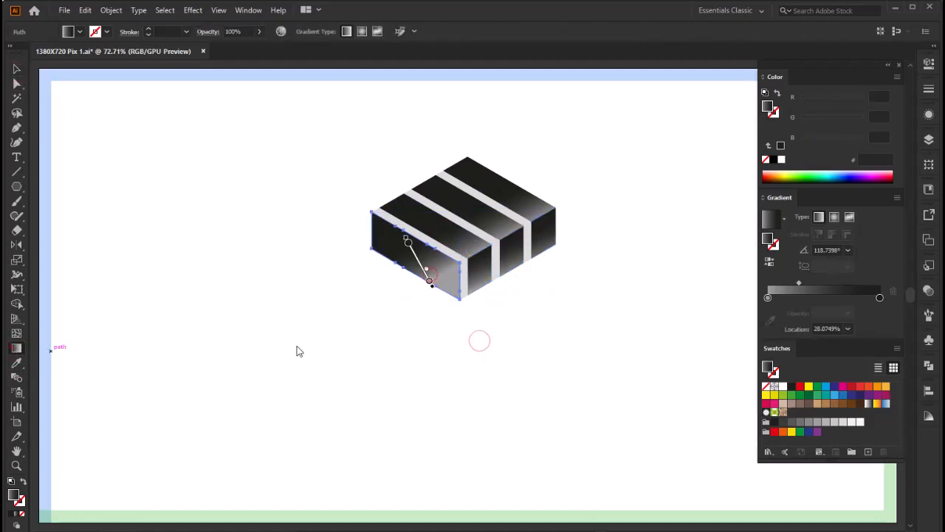
drag(369, 234, 420, 282)
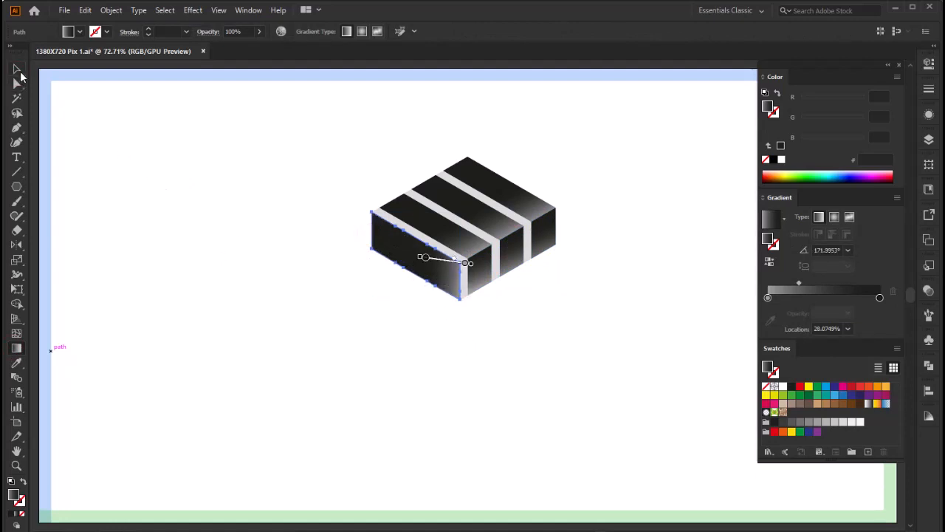
click(19, 73)
click(327, 317)
Step: Apply a gradient to the three diagonal light grey strips and set both end stops to blue C=85 M=50 Y=0 K=0
click(505, 209)
shift+click(459, 221)
shift+click(425, 237)
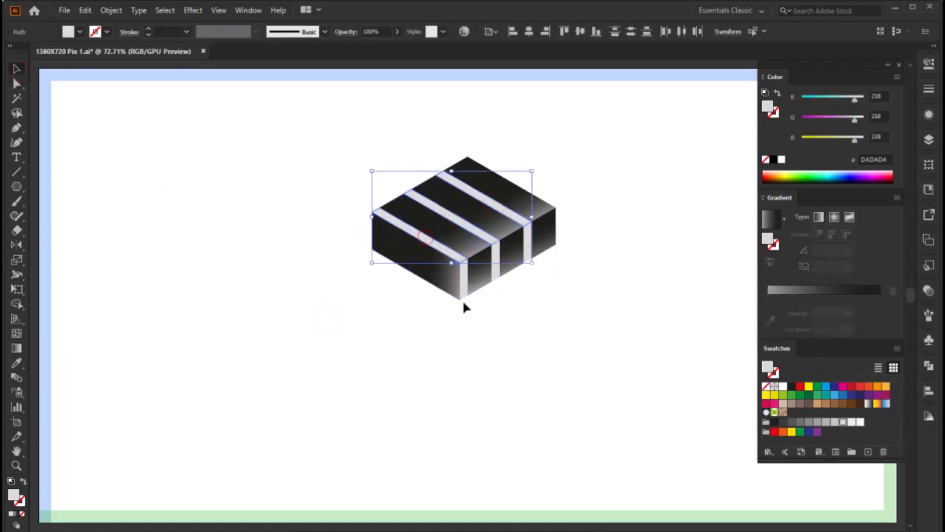
click(828, 293)
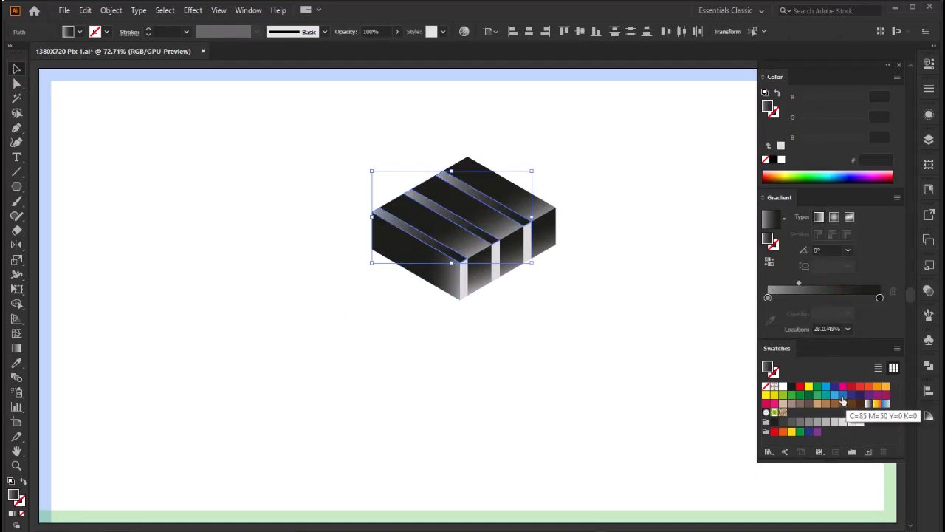
drag(881, 302, 880, 299)
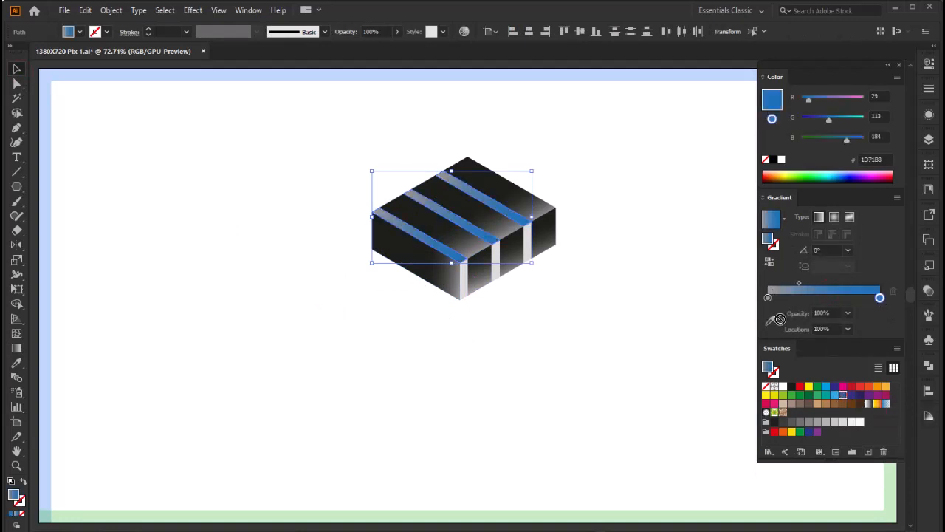
drag(780, 319, 768, 297)
Step: Add a bright cyan 00FFE3 stop at about 49.5% to the strips' gradient and move its first midpoint to about 66%
click(824, 299)
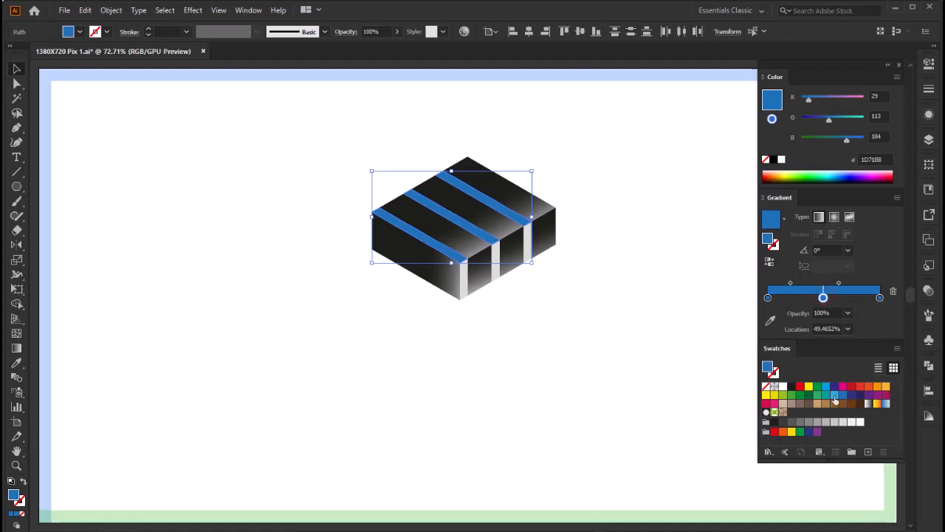
drag(812, 328, 824, 299)
drag(839, 120, 876, 176)
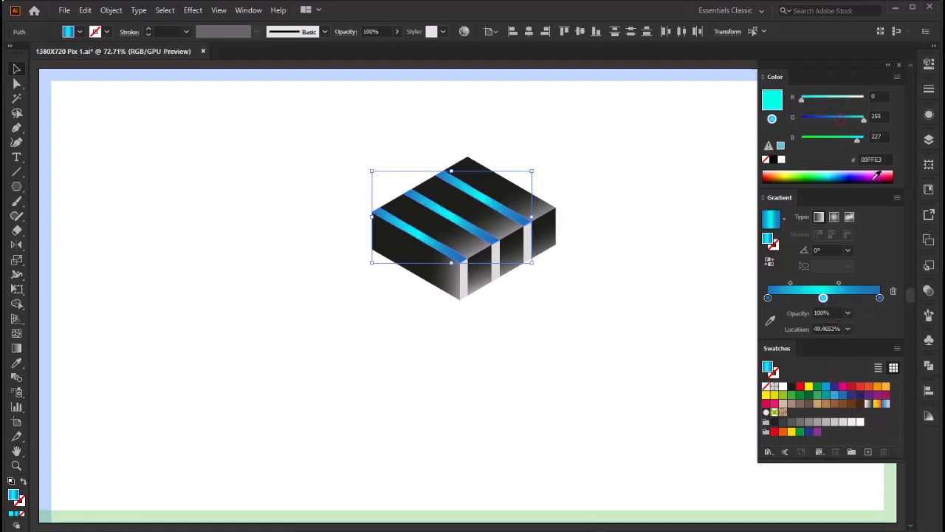
drag(791, 284, 804, 284)
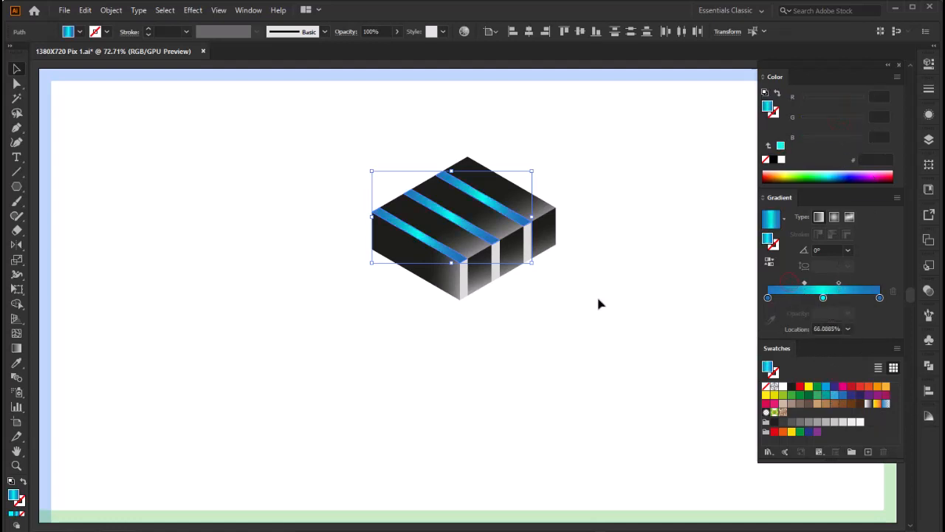
Step: Redirect the blue-cyan gradient steeply downward across the three diagonal strips on the block's upper face
click(16, 348)
drag(432, 180, 472, 256)
key(v)
Step: Copy the diagonal strips' blue-cyan gradient onto the three light grey vertical strips on the block's front face
click(464, 282)
shift+click(495, 263)
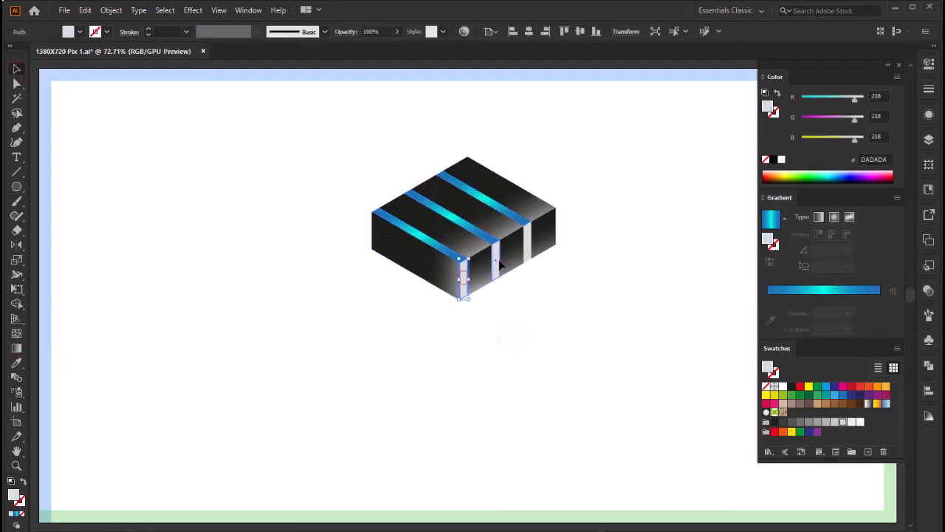
shift+click(527, 251)
click(417, 235)
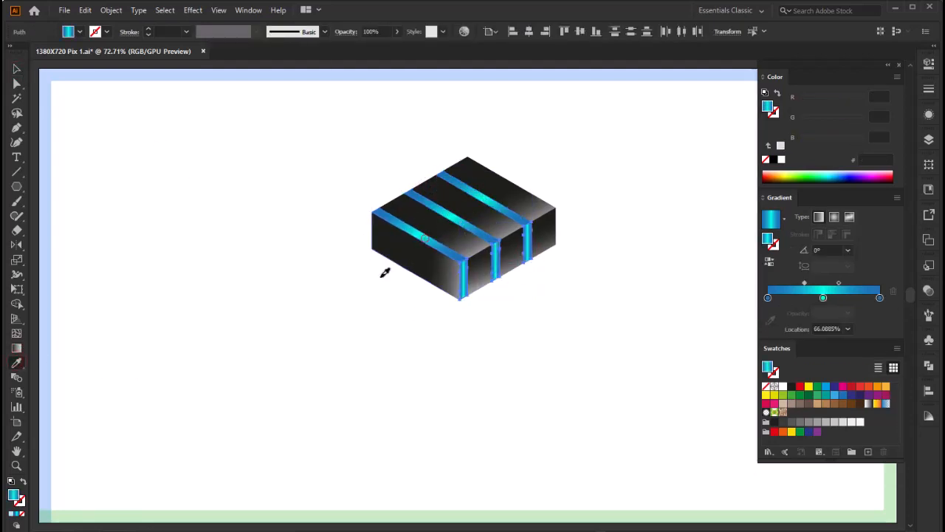
Step: Redirect the vertical strips' gradient steeply downward so the cyan band crosses their middle, and deselect them
key(g)
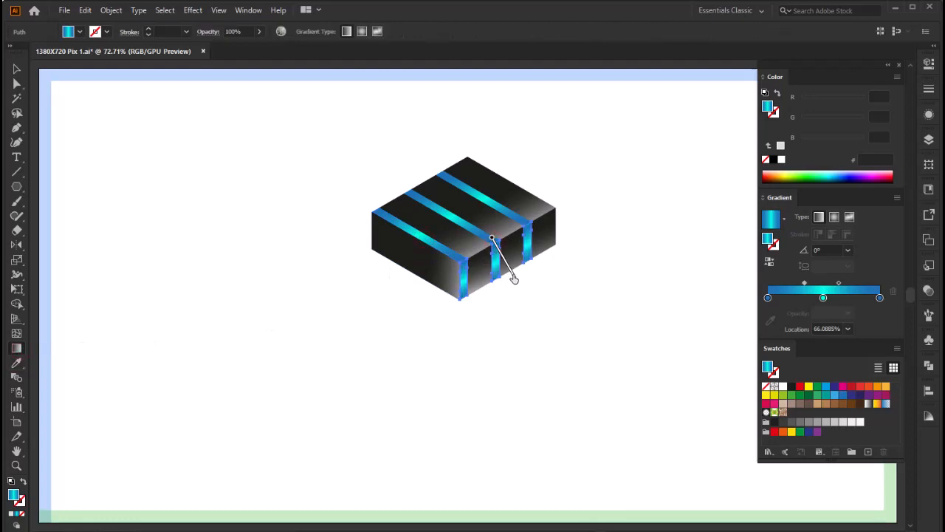
drag(512, 276, 515, 284)
click(16, 69)
click(446, 360)
Step: Group all the block's pieces and dock the floating Color, Gradient and Swatches panels as icons
drag(620, 129, 423, 288)
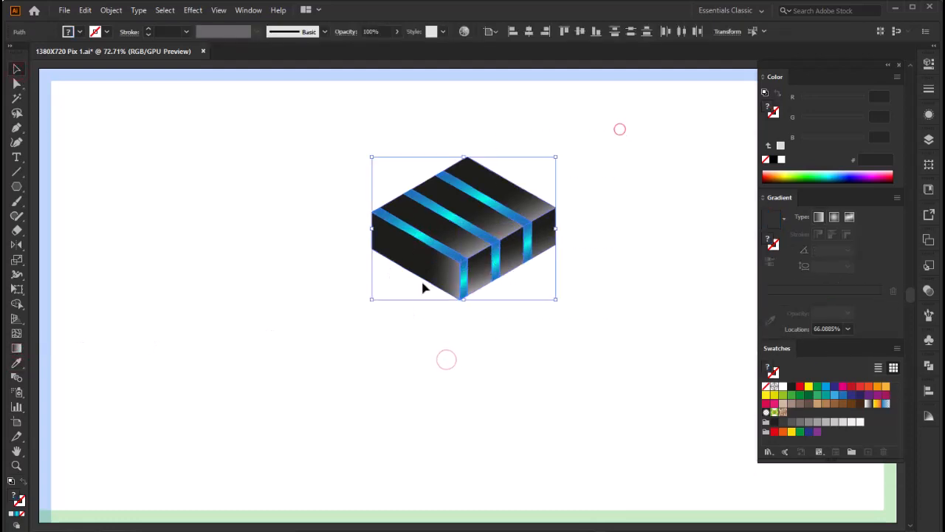
right_click(460, 209)
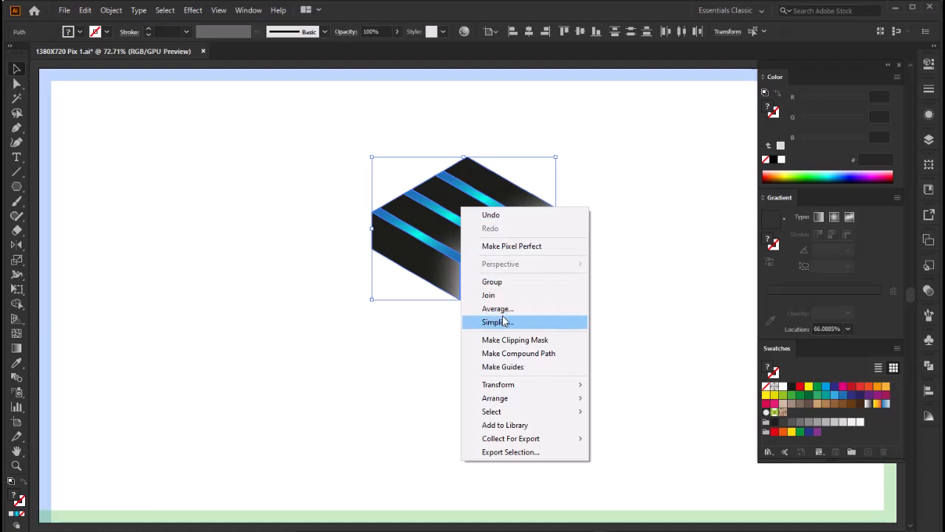
click(493, 282)
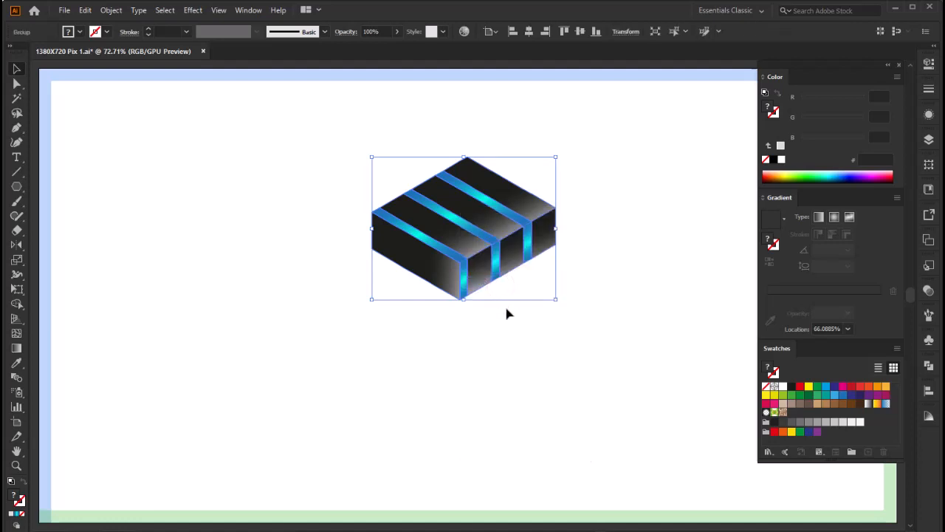
key(F9)
drag(821, 65, 929, 450)
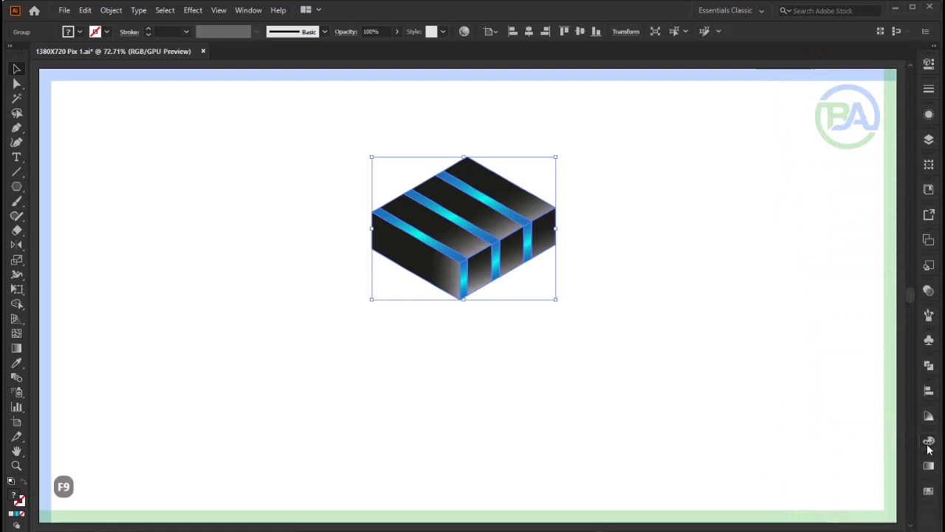
Step: Make two rotated copies of the block around its lowest front corner, spacing the three blocks evenly
key(z)
drag(460, 240, 607, 407)
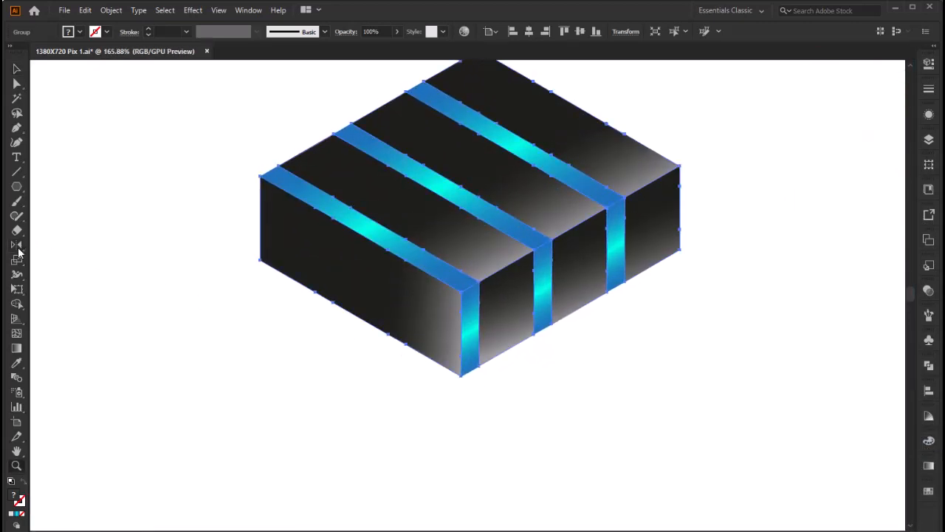
click(17, 249)
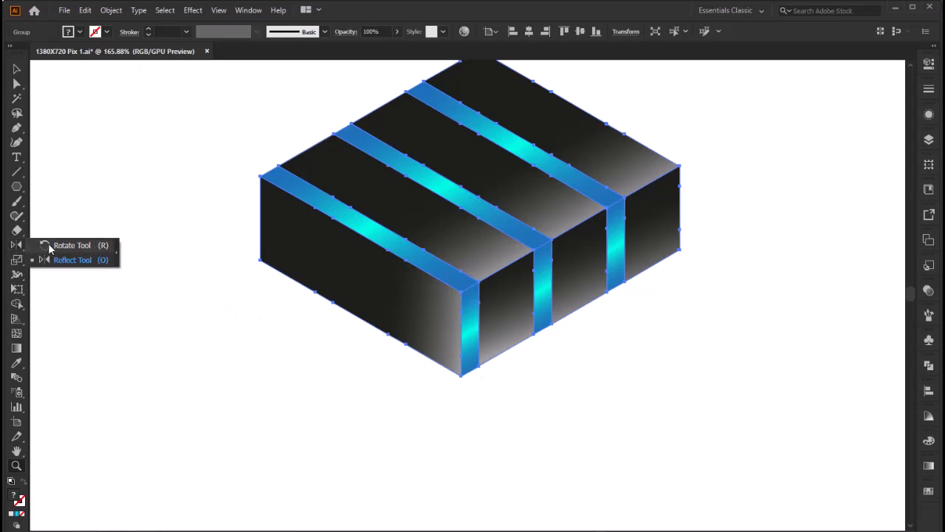
click(77, 248)
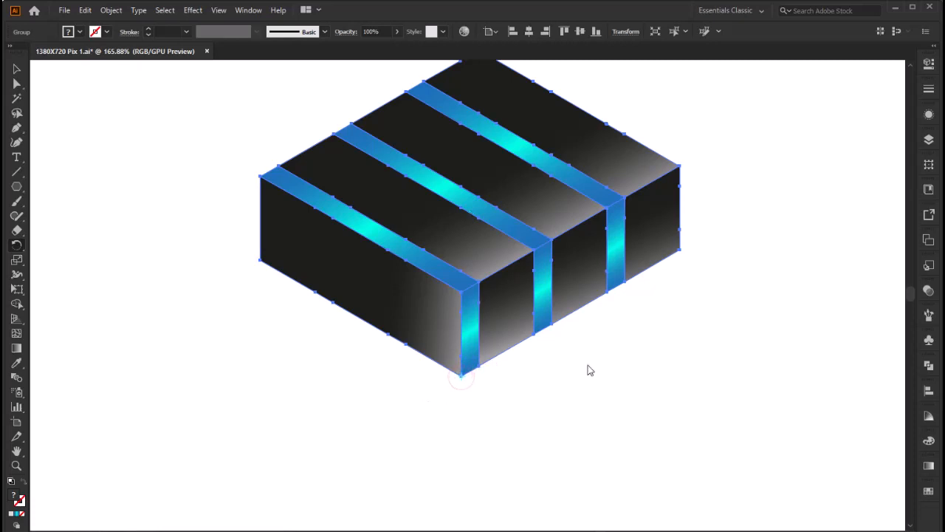
drag(657, 168, 287, 337)
drag(431, 511, 695, 311)
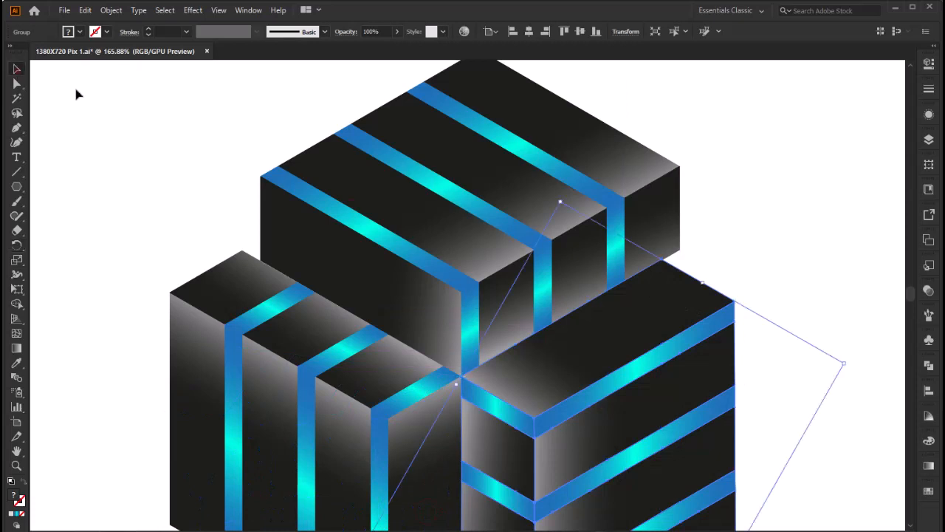
Step: Move the two lower blocks inward against the upper block, aligning their outer corners with its lower side corners
key(z)
key(ctrl+0)
key(F9)
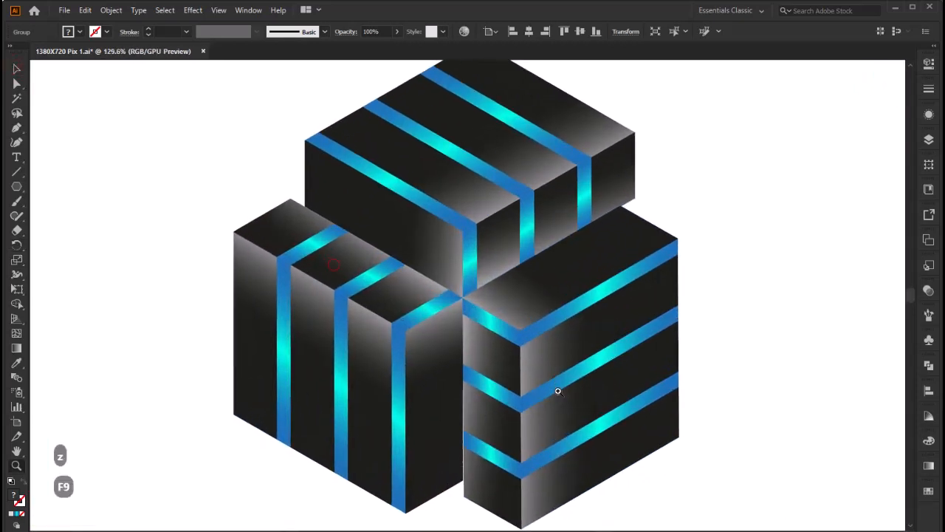
mouse_move(636, 244)
mouse_down()
mouse_move(696, 264)
mouse_move(651, 236)
mouse_up()
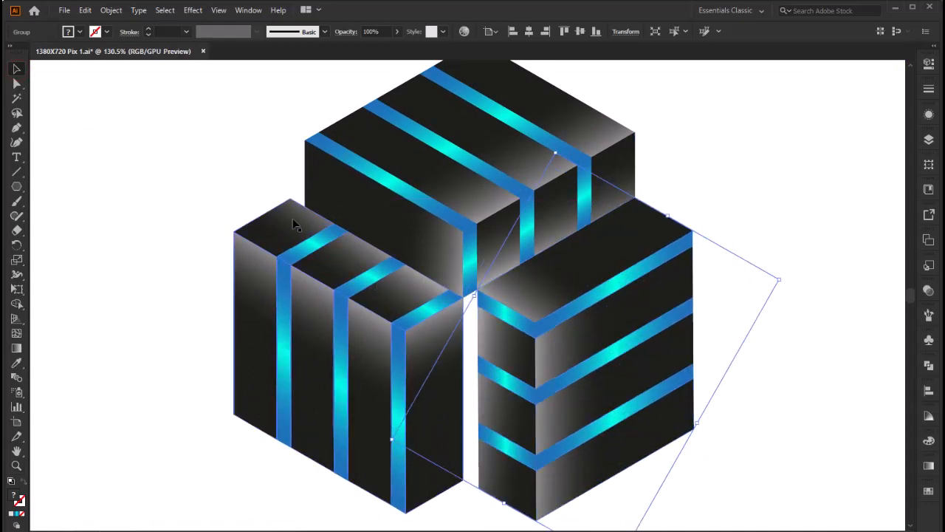
mouse_move(295, 222)
mouse_down()
mouse_move(302, 246)
mouse_move(307, 225)
mouse_up()
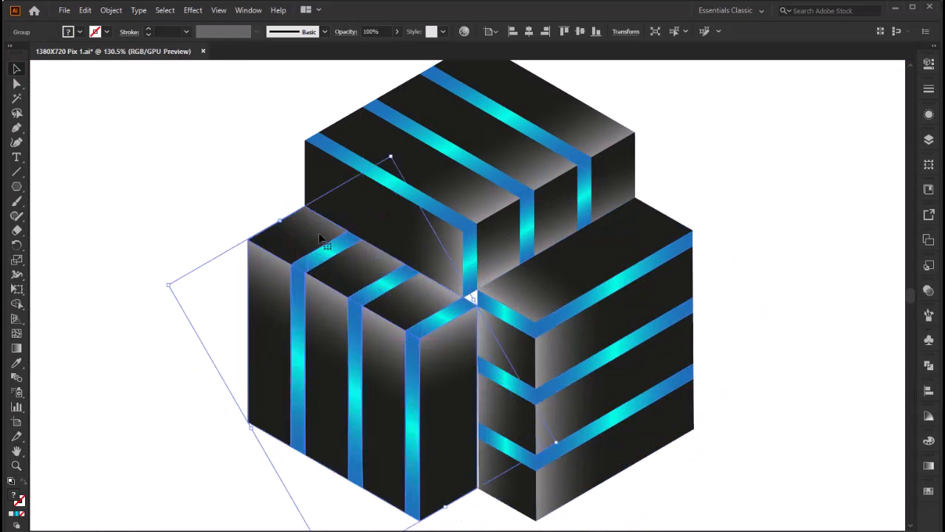
key(Right)
key(Down)
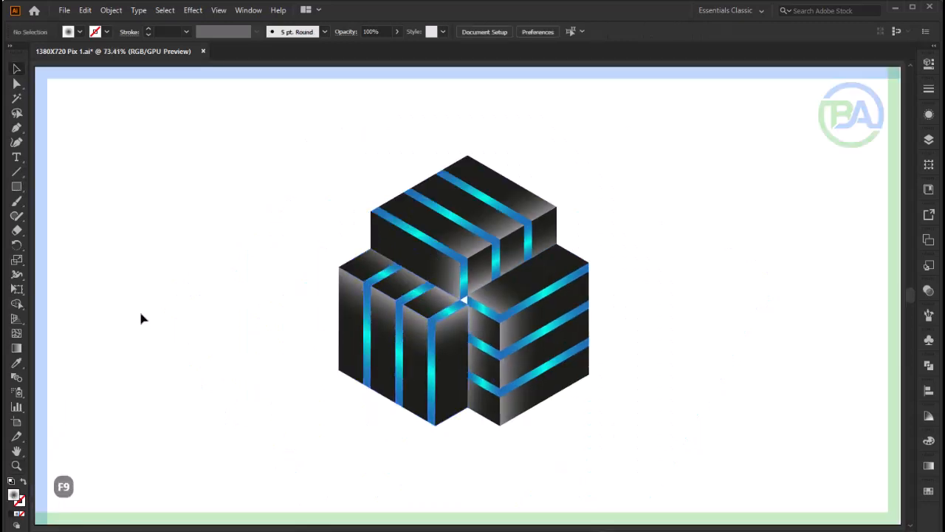
Step: Draw a circle about 336 px wide with the black radial gradient and flatten it into a thin shadow beneath the logo
right_click(17, 186)
click(72, 216)
drag(173, 293, 249, 401)
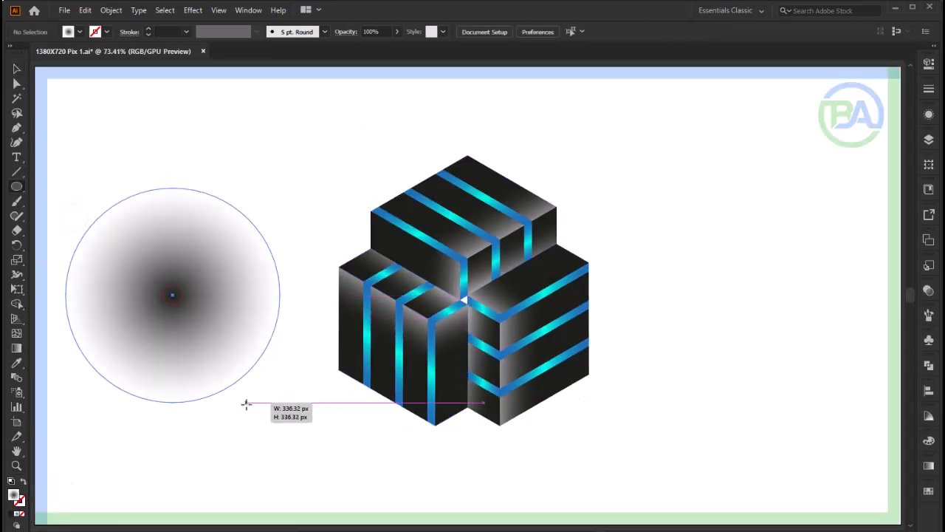
click(16, 68)
mouse_move(171, 187)
mouse_down()
mouse_move(207, 346)
mouse_move(202, 392)
mouse_move(255, 413)
mouse_move(500, 440)
mouse_up()
click(647, 439)
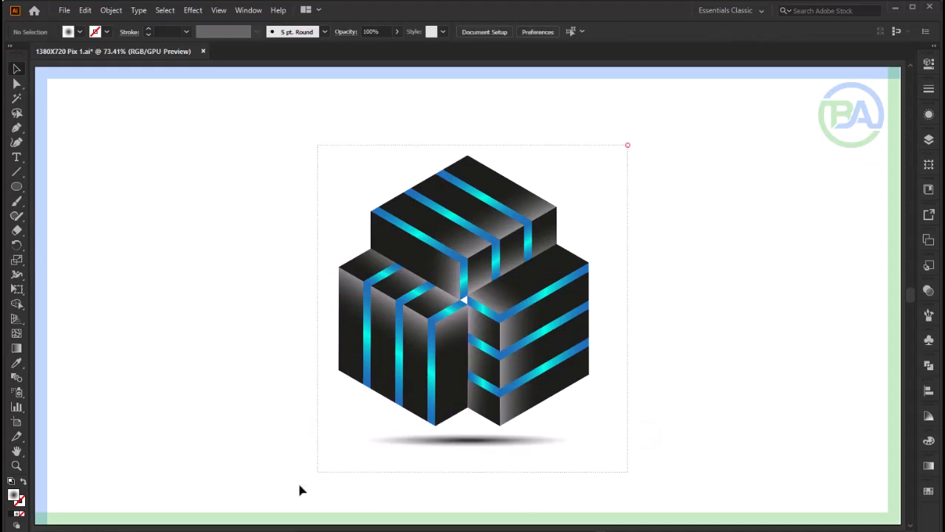
Step: Select the whole logo with its shadow, enlarge it slightly, and deselect it
key(ctrl+a)
drag(589, 473, 610, 515)
click(673, 367)
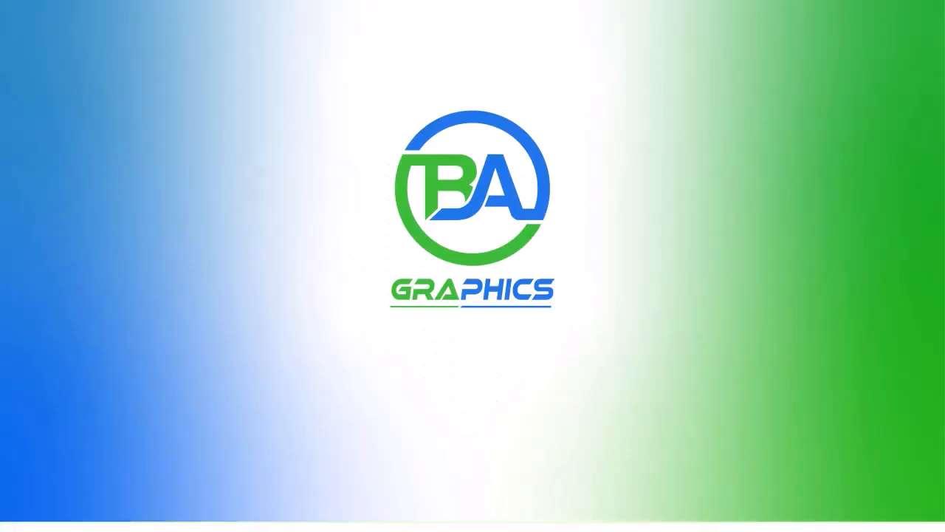